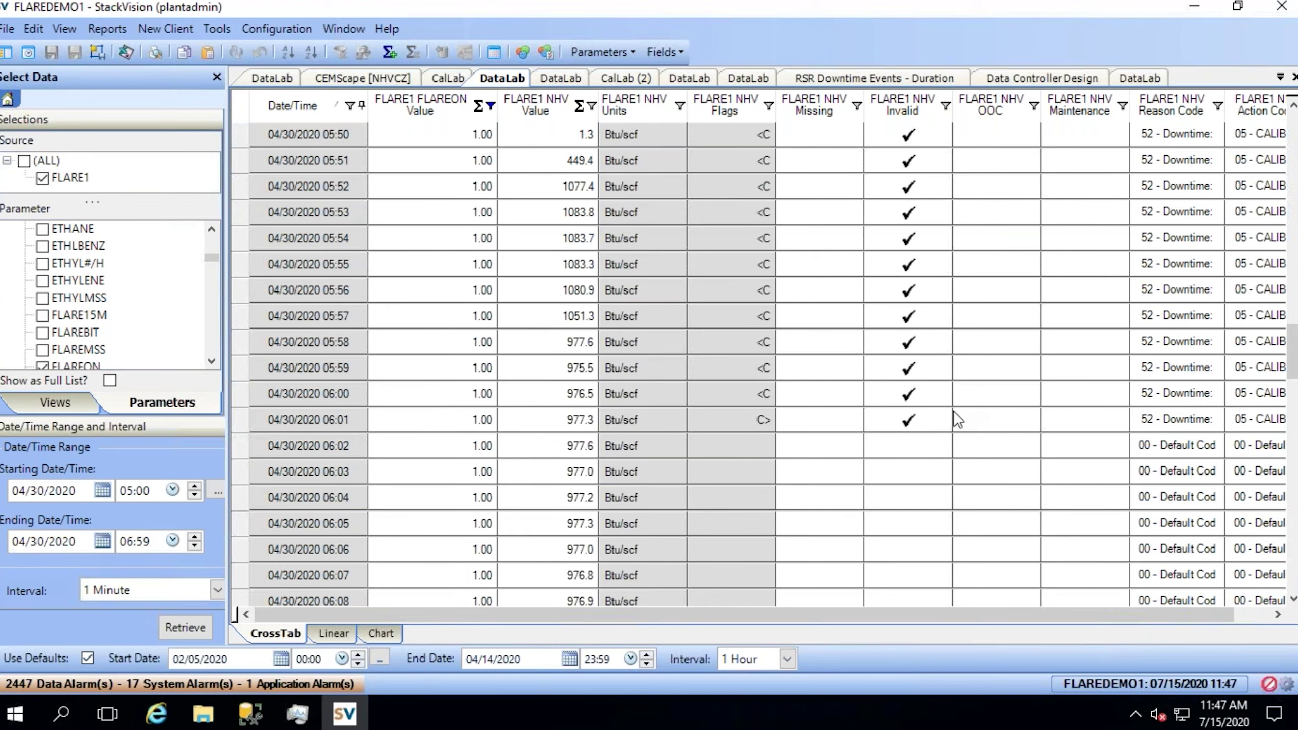
Step: Review the 15-minute NHV data for 04/30/2020, highlighting rows 05:15 to 06:00, followed by the 05:30 and 05:45 rows individually
left_click(558, 78)
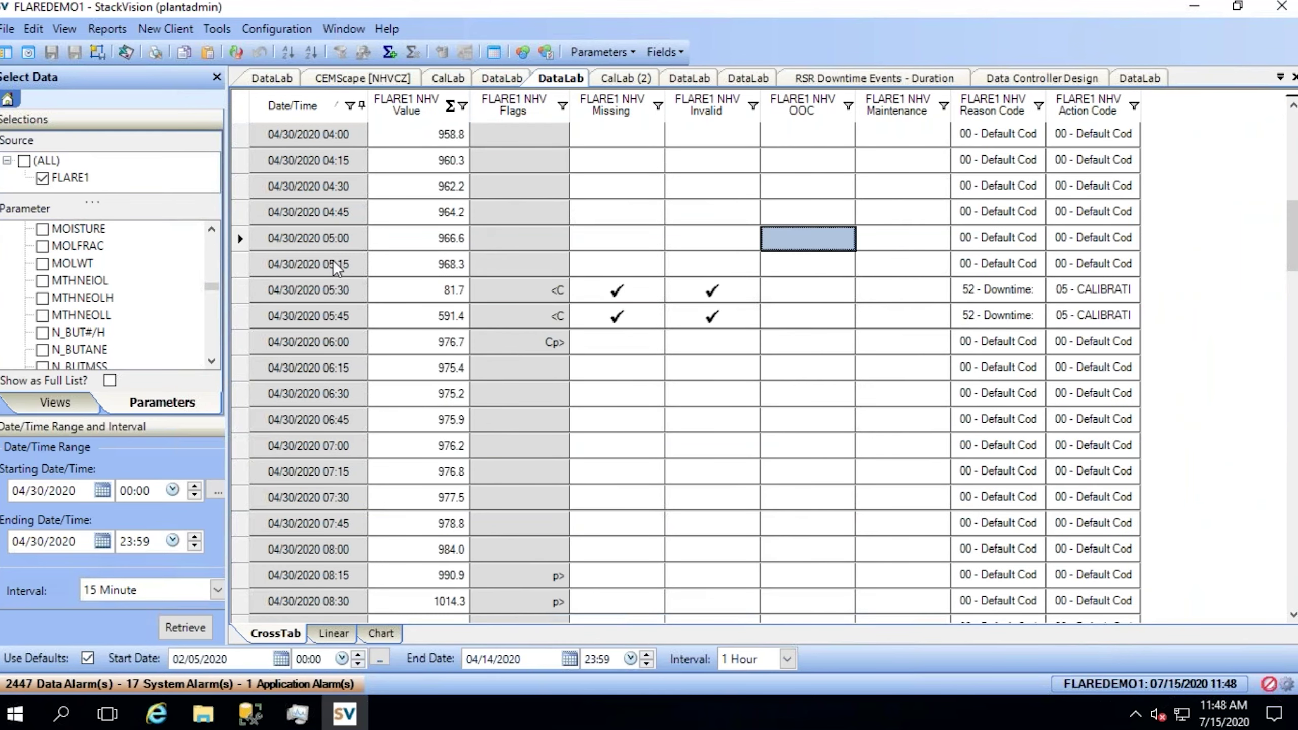
left_click(239, 264)
left_click_drag(238, 280, 241, 337)
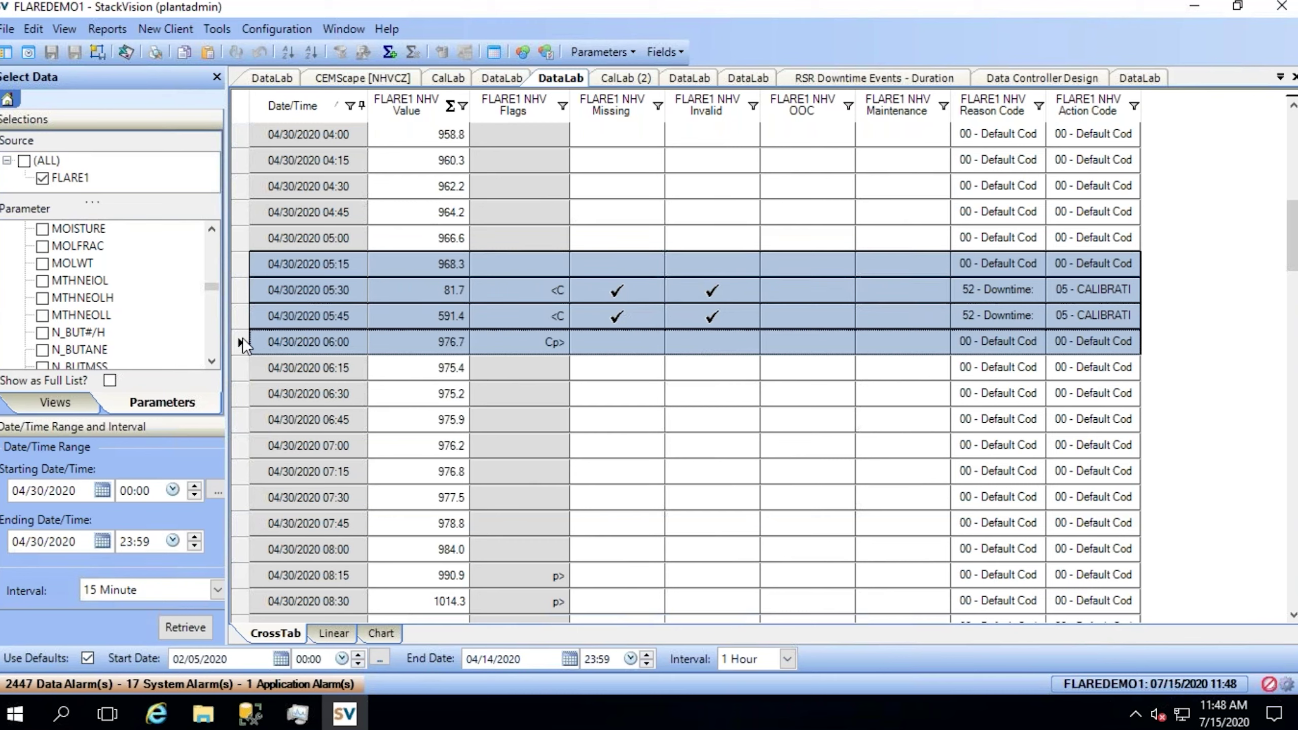
left_click(239, 290)
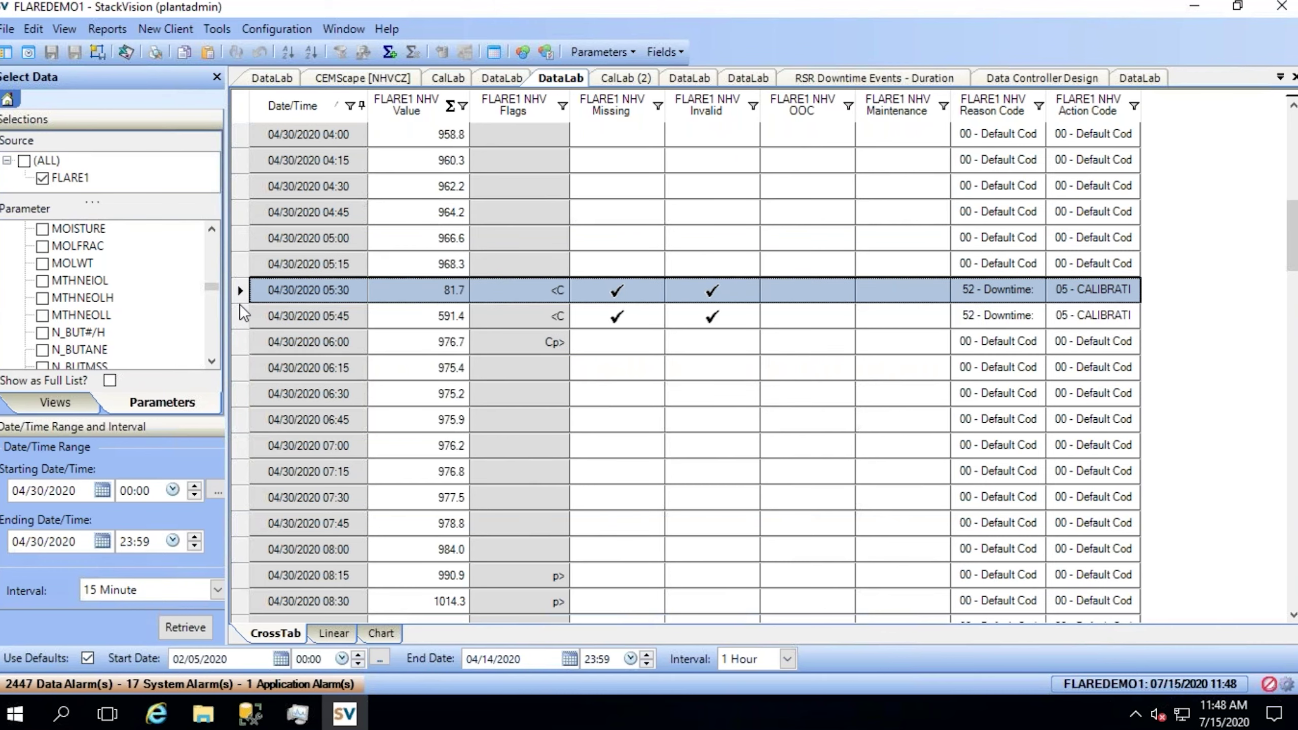
left_click(239, 313)
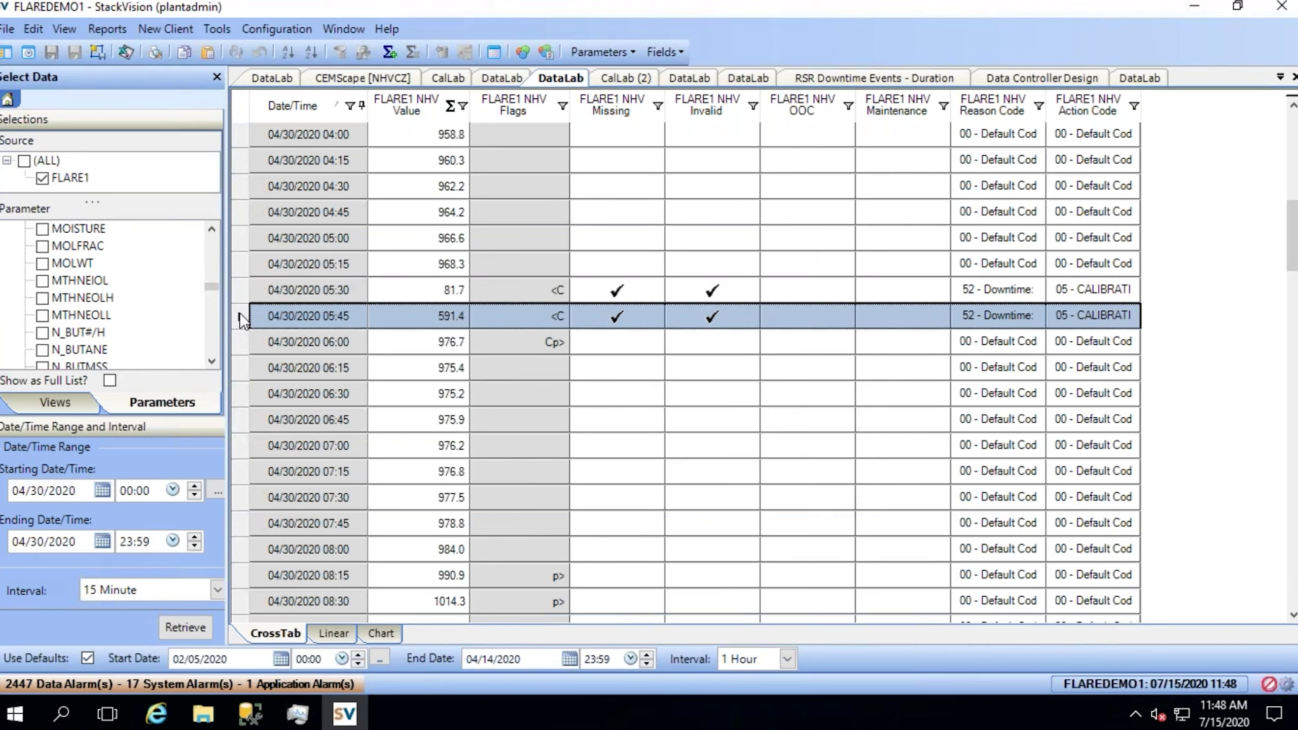
Step: Review the failed daily NHV calibrations for FLARE1 and highlight their Error column
left_click(639, 82)
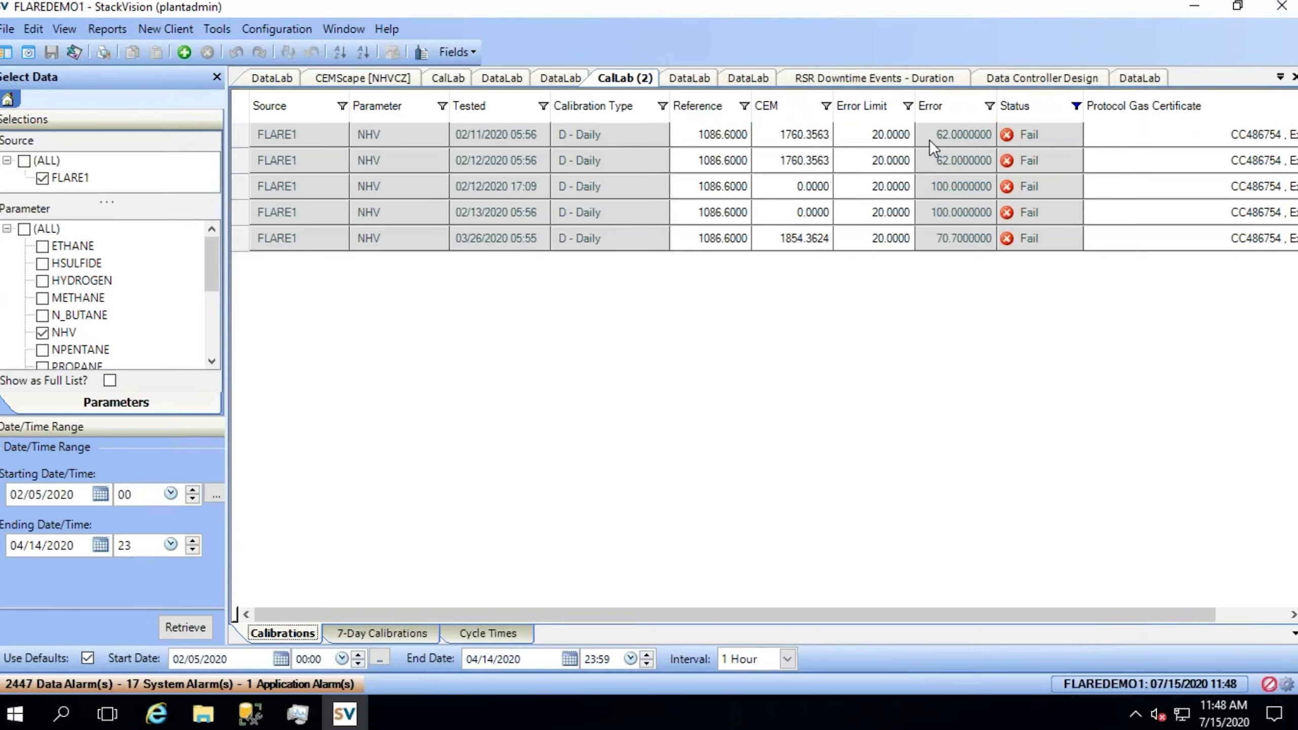
left_click(948, 110)
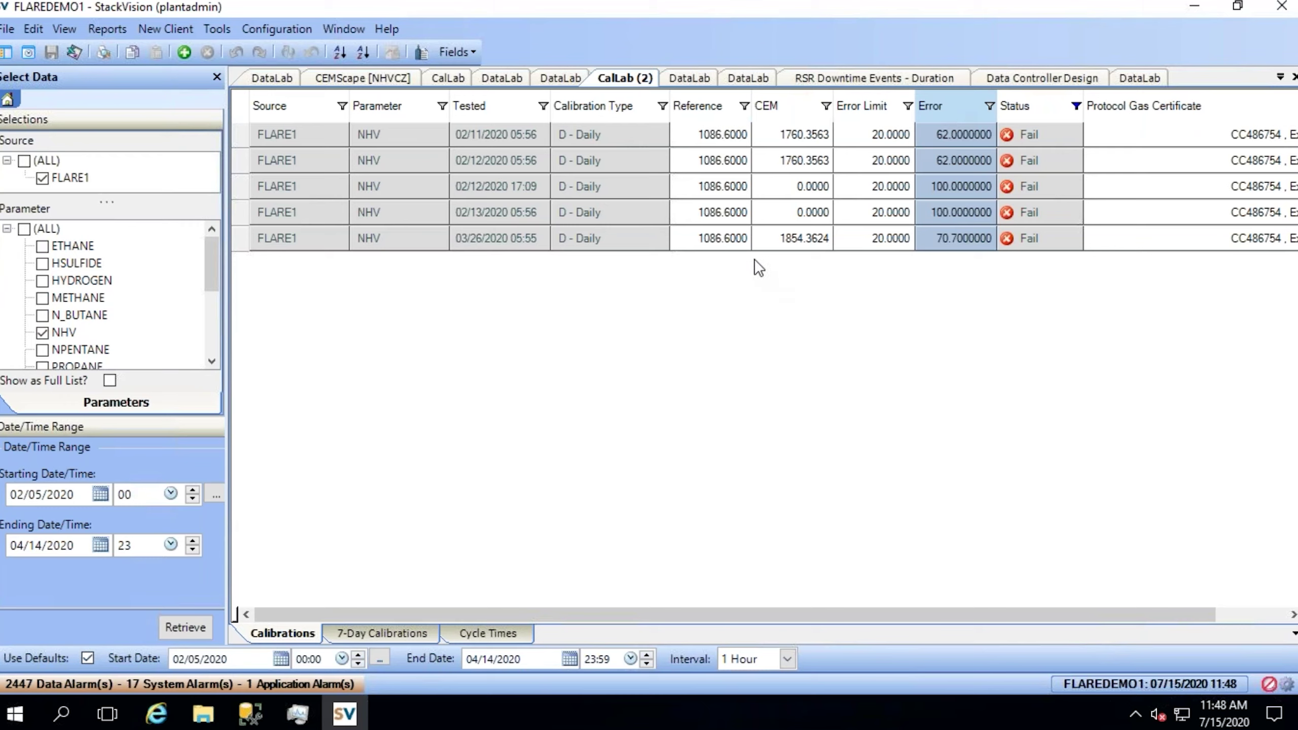
Step: Examine the one-minute NHV data for 03/26/2020, highlighting rows 05:52 to 05:54, followed by rows 05:55 and 05:56
left_click(690, 79)
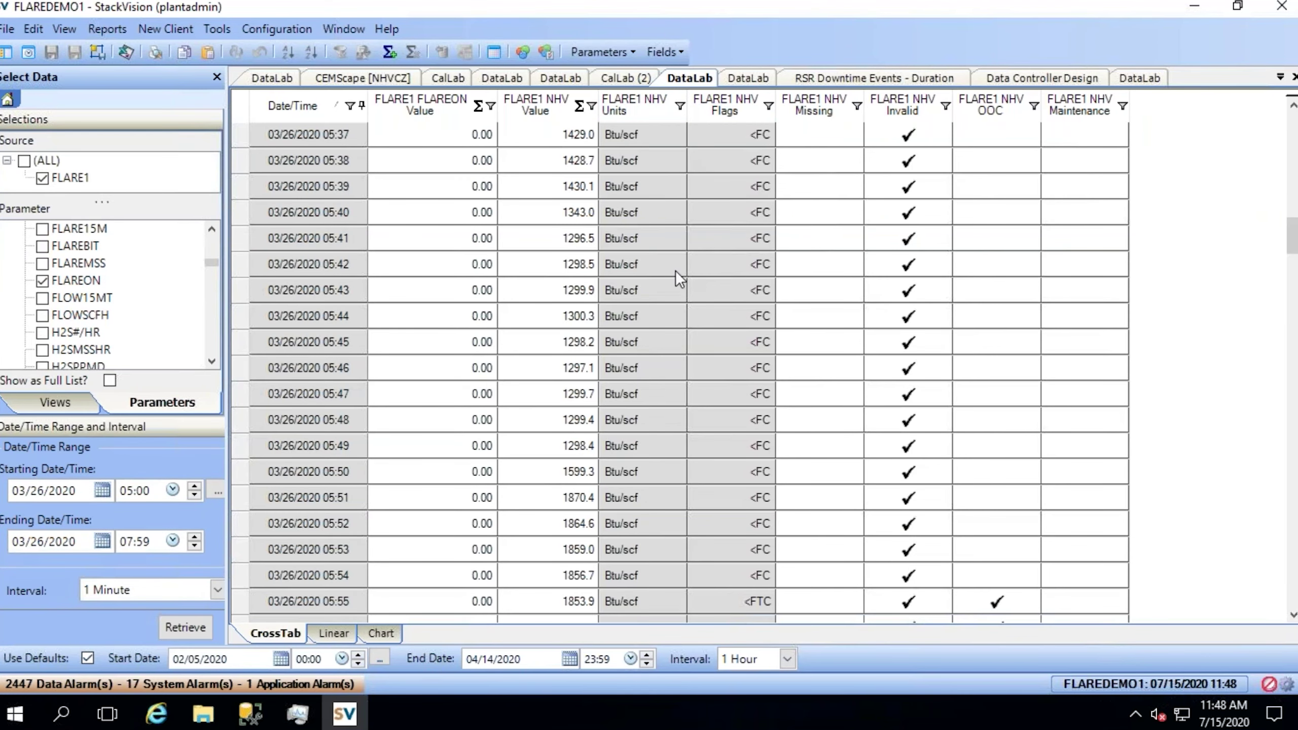
scroll(676, 271, "down", 2)
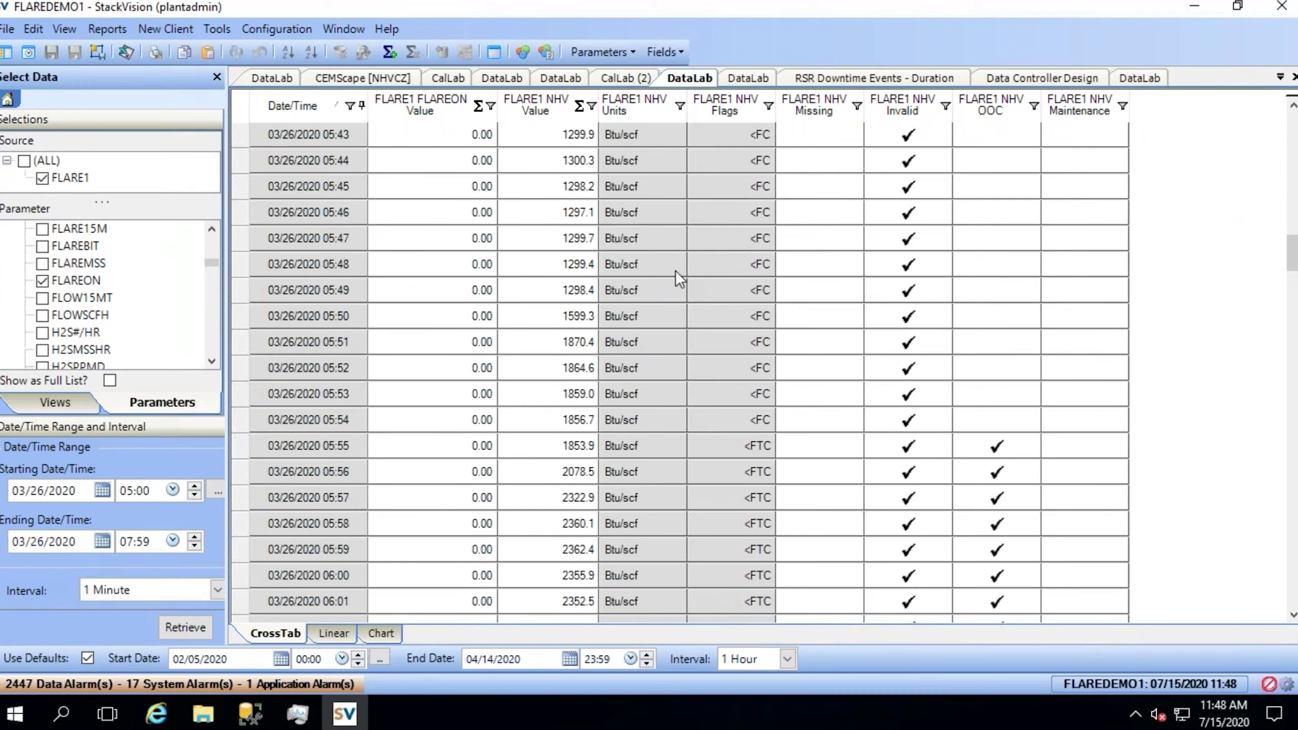
scroll(676, 271, "down", 1)
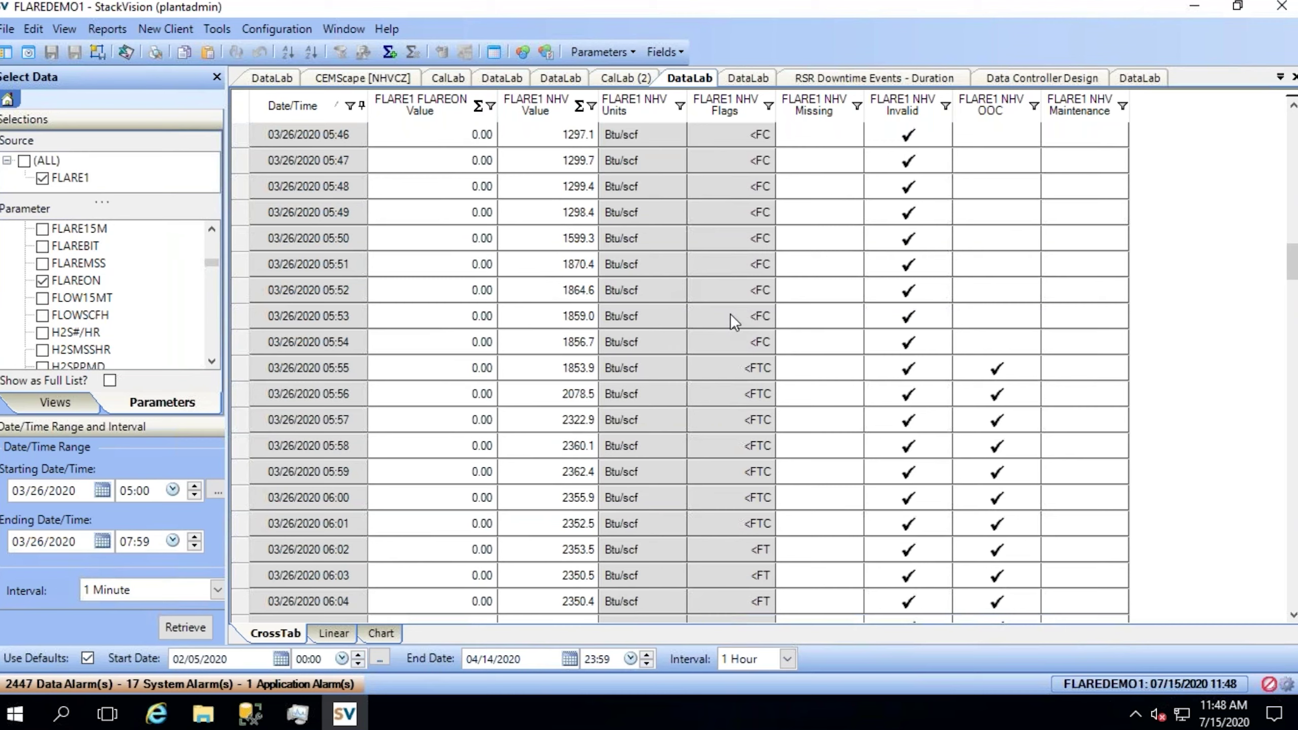
scroll(730, 314, "down", 1)
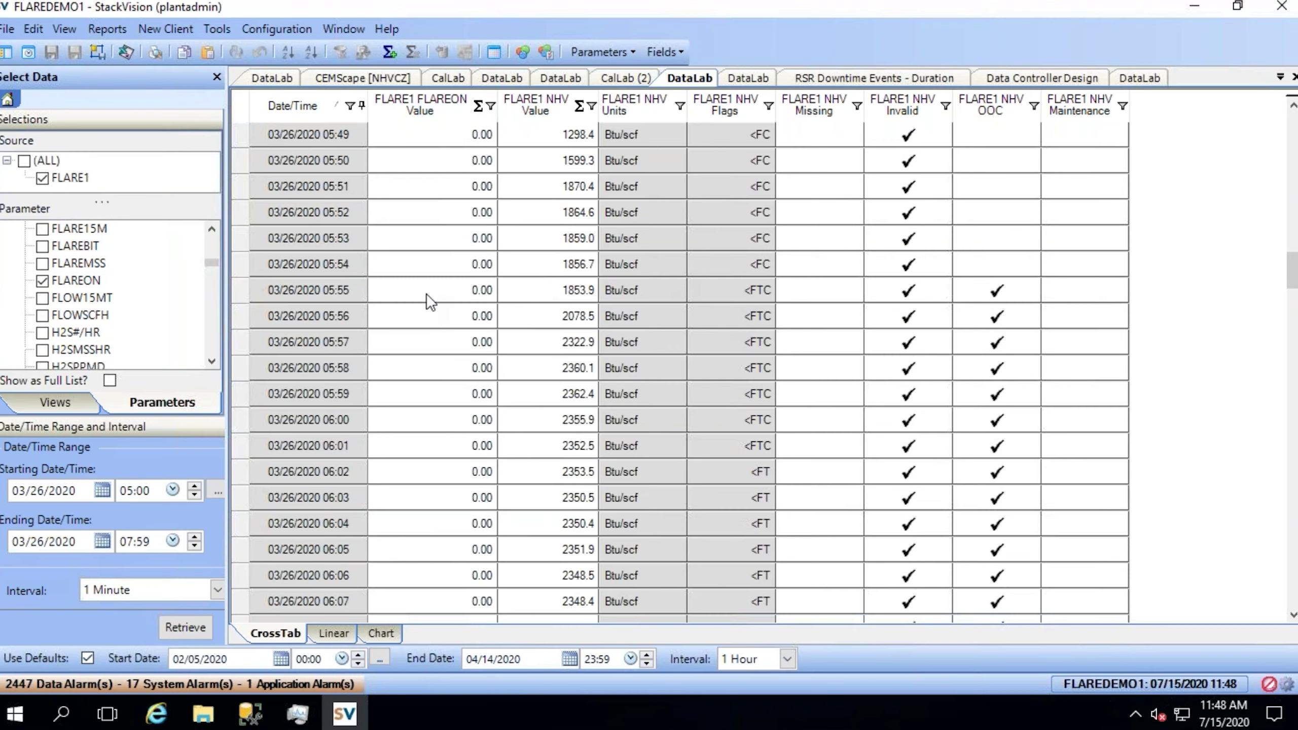
left_click_drag(243, 220, 238, 254)
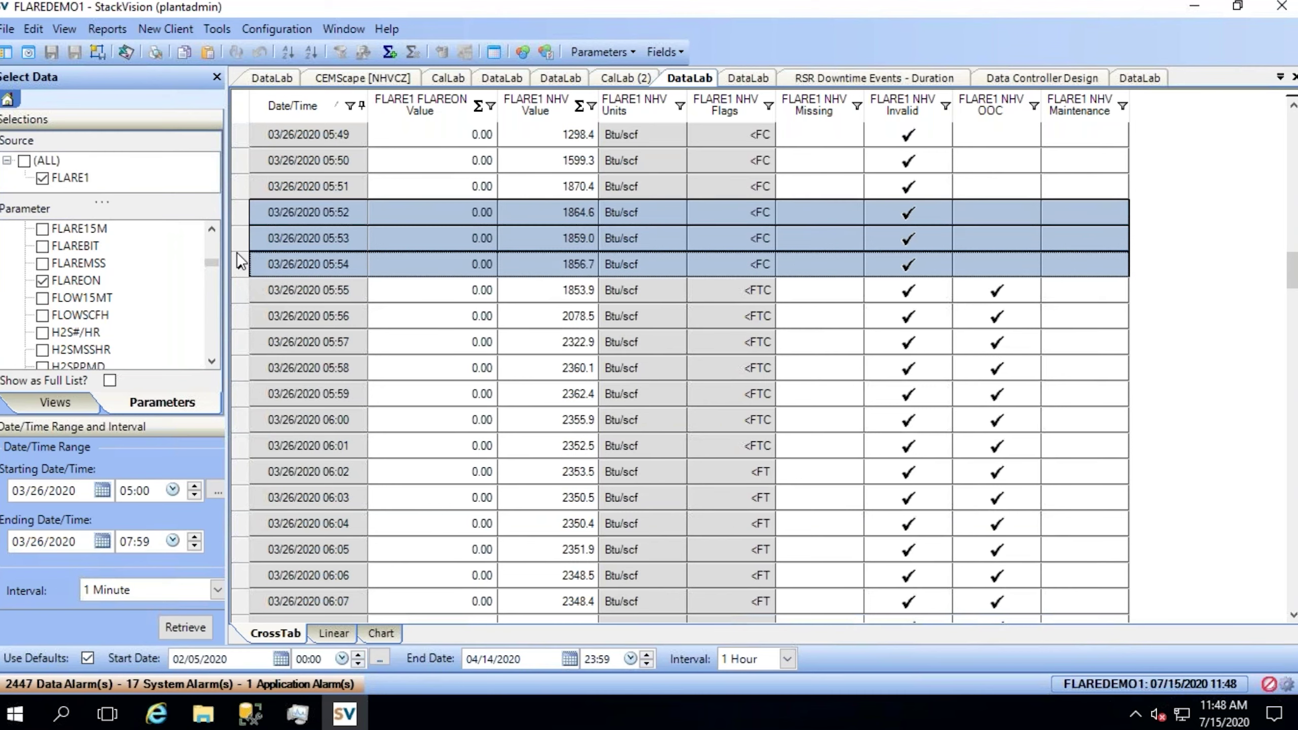
left_click(241, 291)
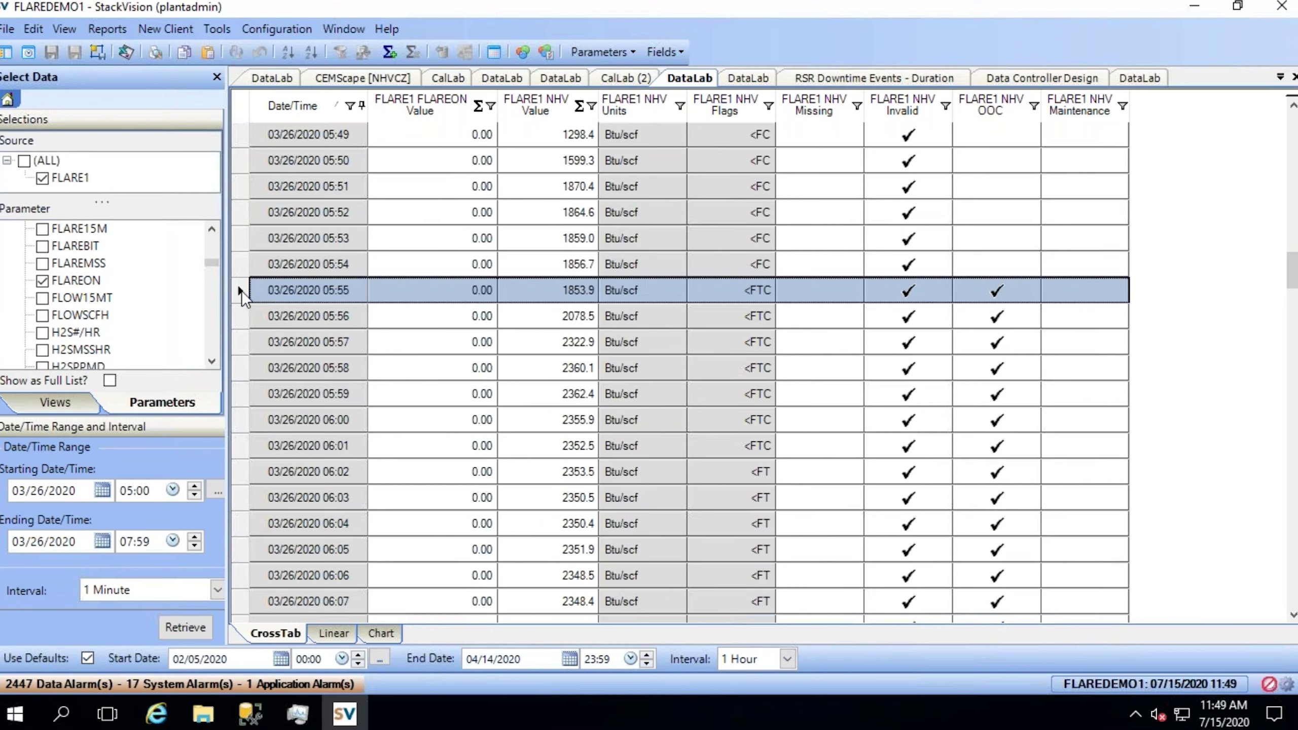
left_click_drag(242, 291, 243, 311)
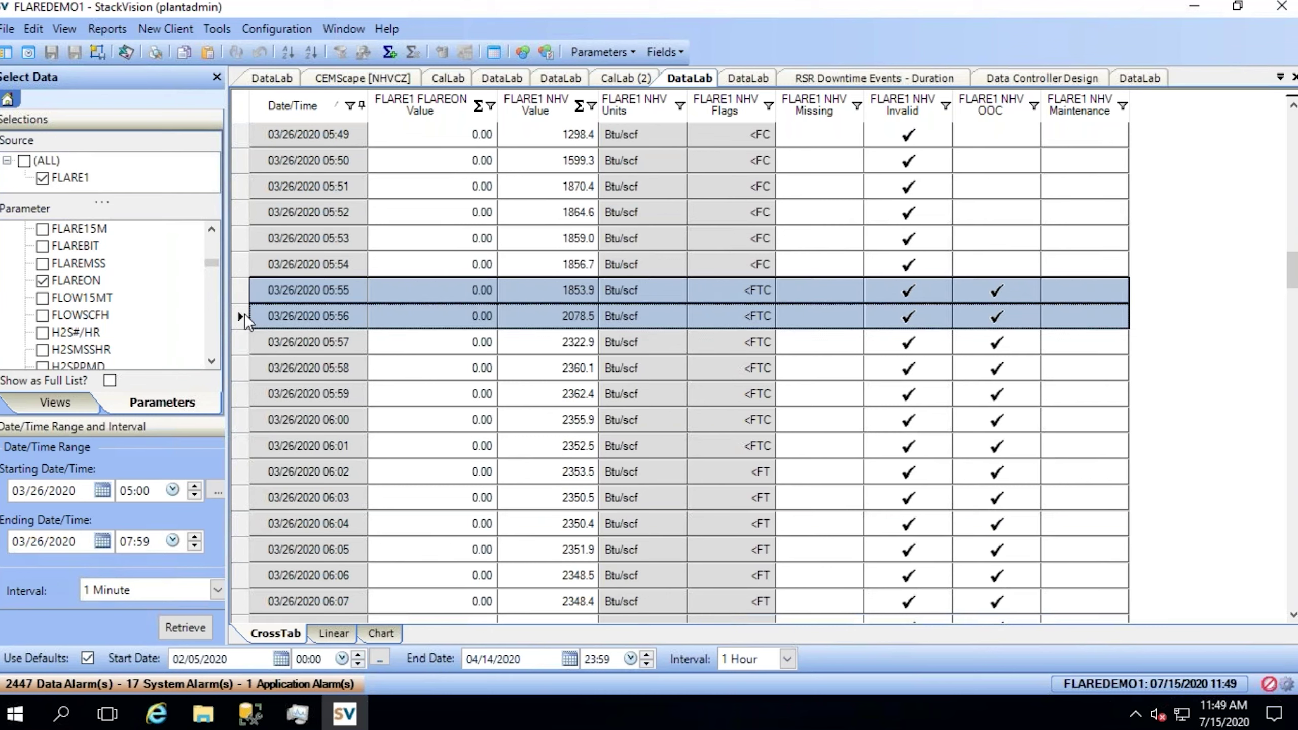
Step: Highlight the NHV OOC column and rows 05:55 to 06:00, followed by the individual 06:01 and 06:02 rows
left_click(1005, 117)
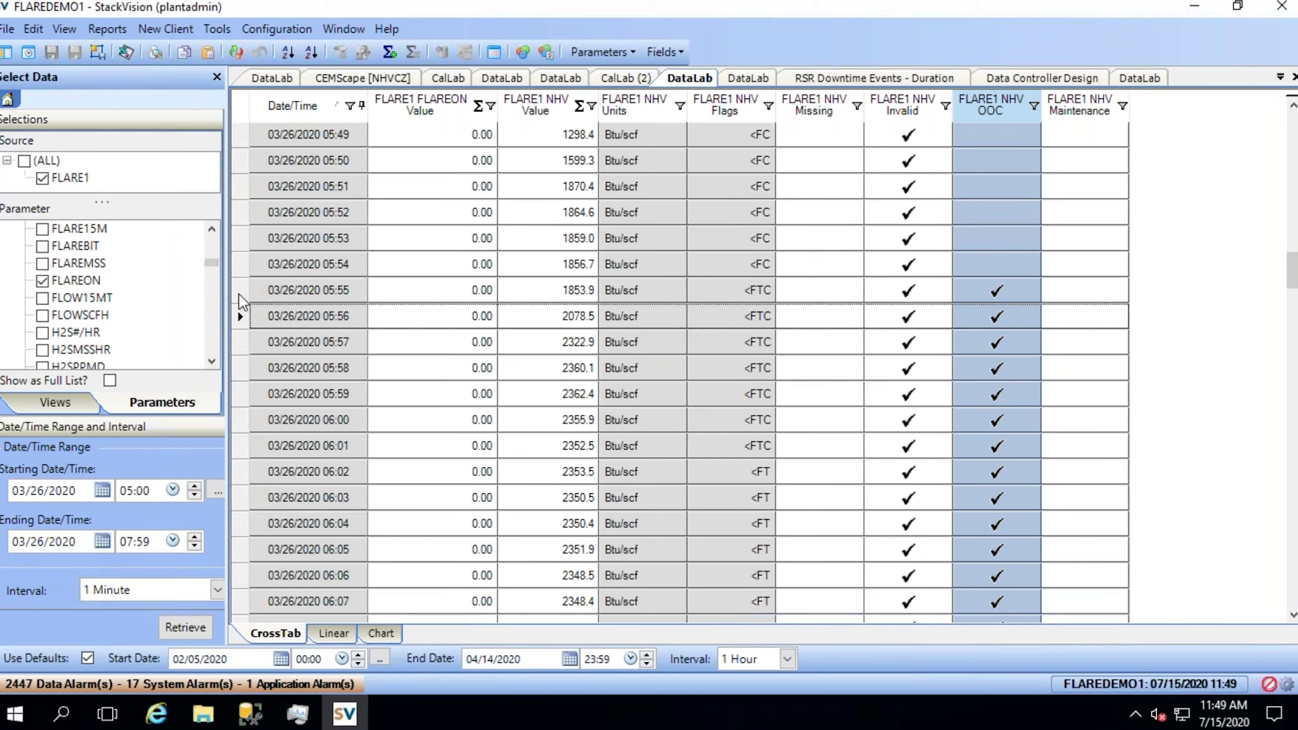
left_click(238, 294)
left_click_drag(239, 297, 240, 410)
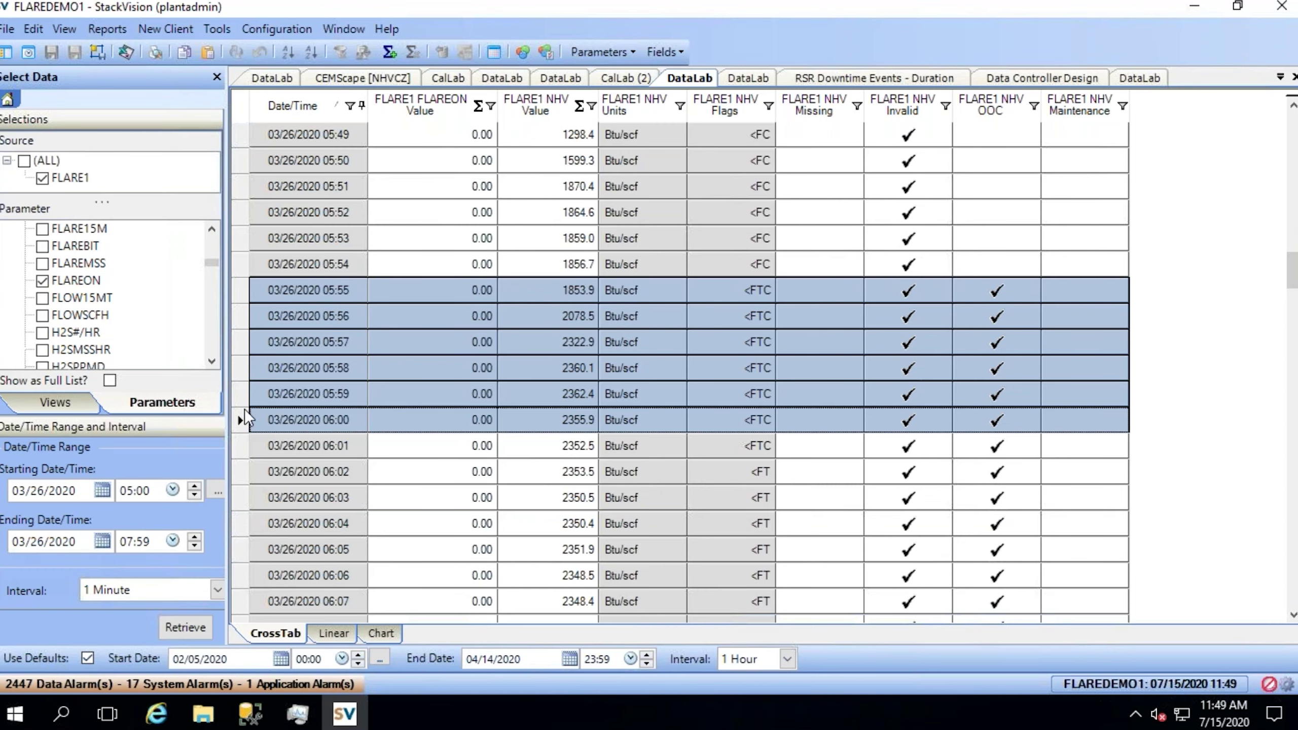
scroll(245, 409, "down", 2)
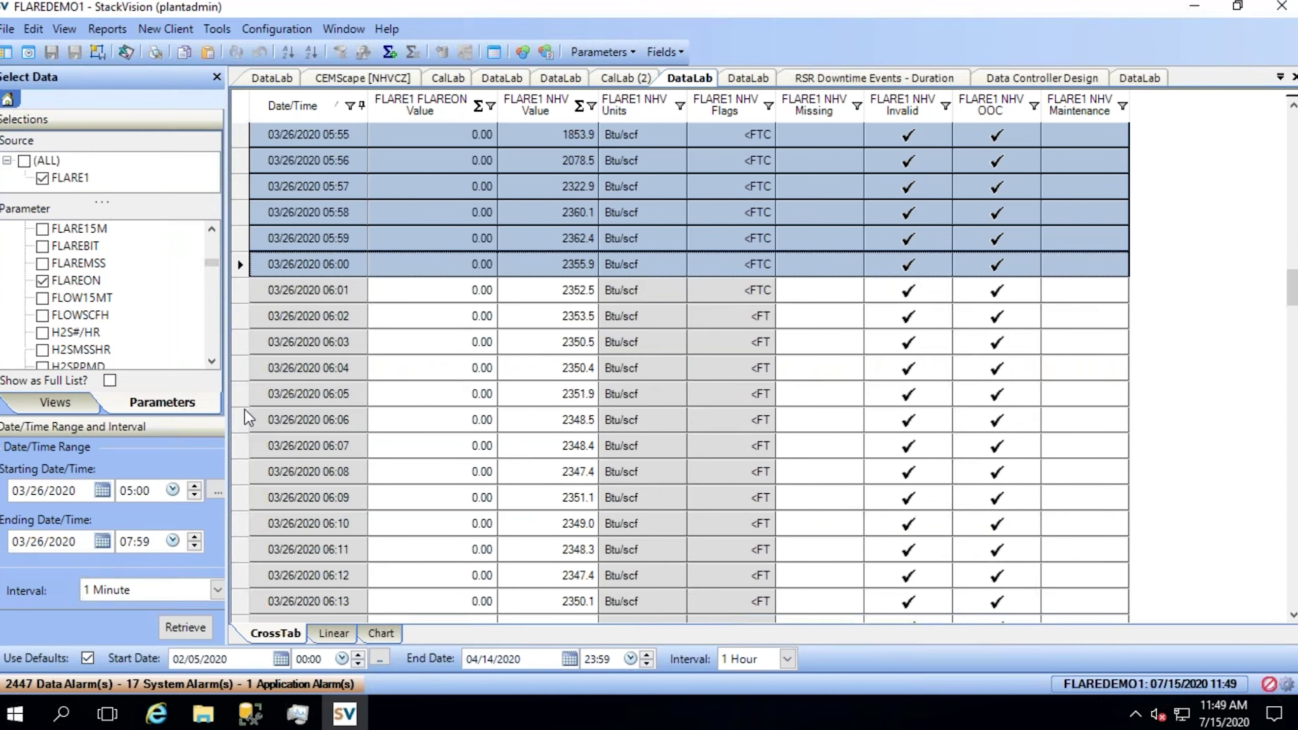
scroll(245, 410, "down", 1)
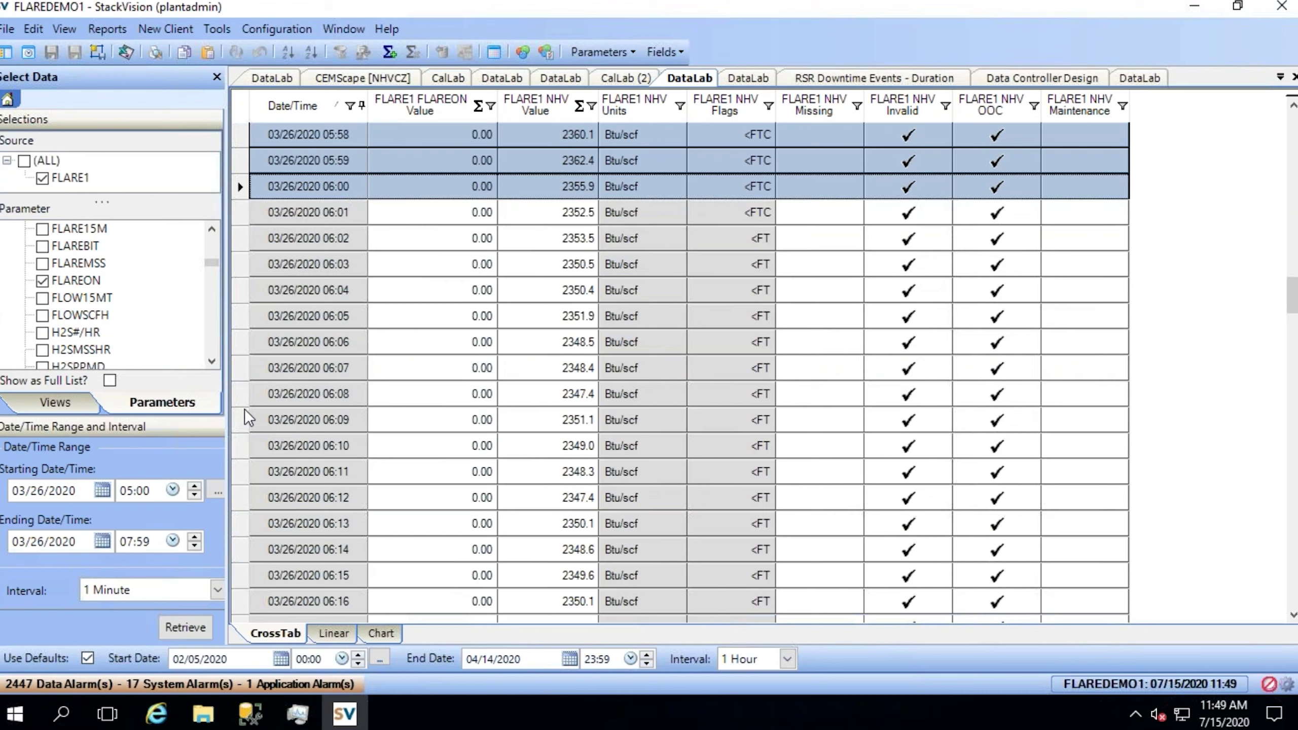
left_click(238, 219)
left_click(240, 242)
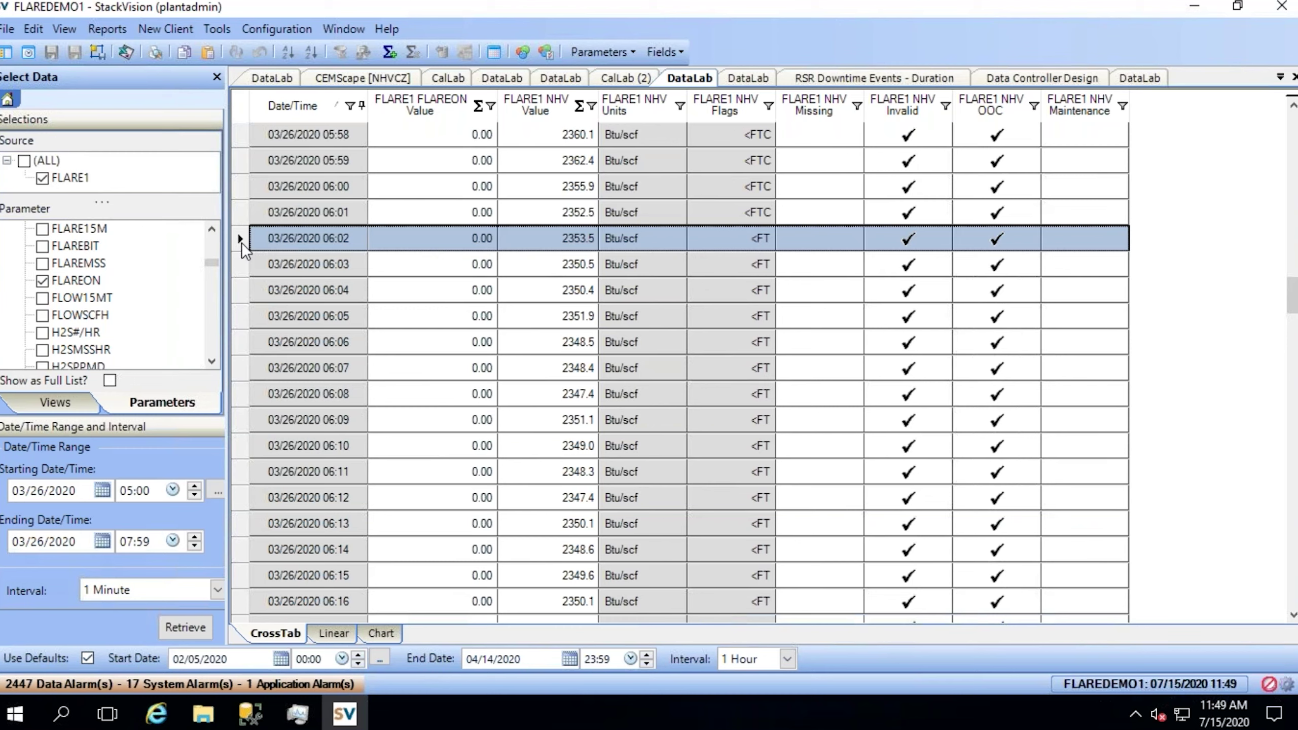
Step: Trace the out-of-control minutes through the 03/26/2020 data, highlighting the 07:06, 07:07 and 07:34 rows in turn
scroll(249, 272, "down", 3)
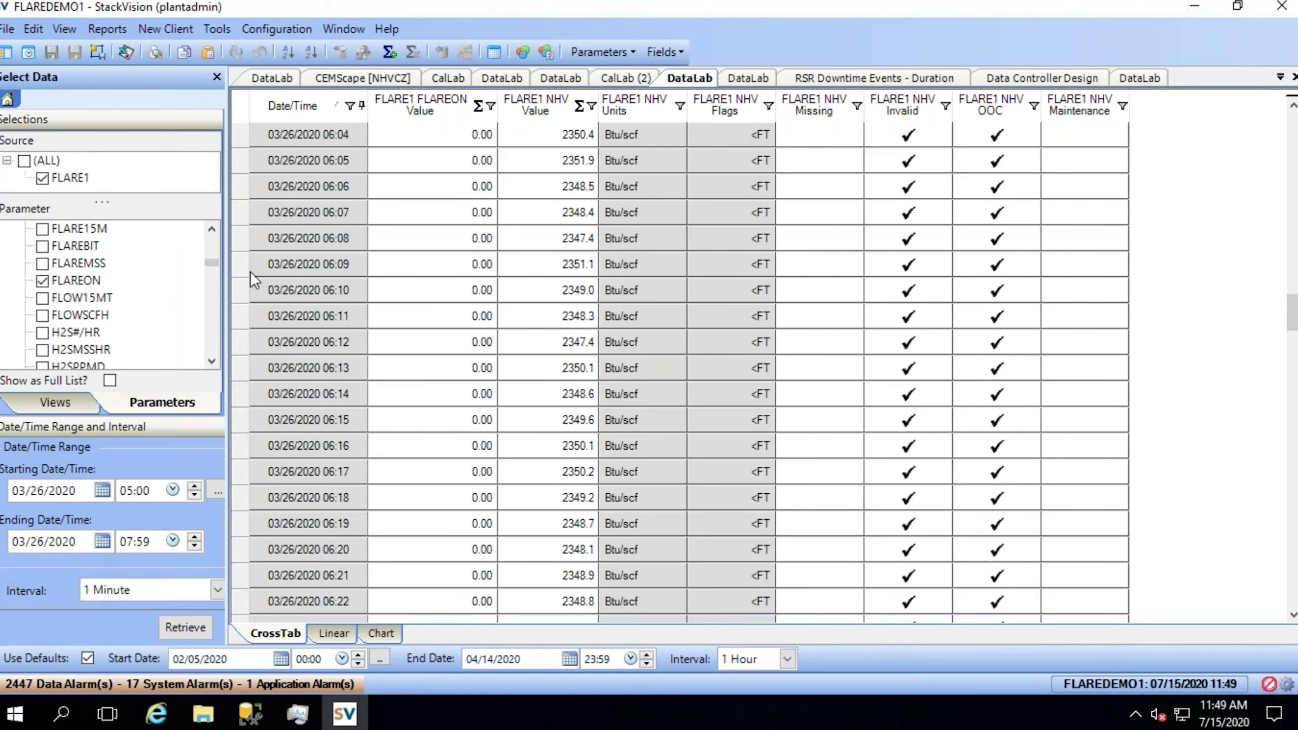
scroll(249, 272, "down", 6)
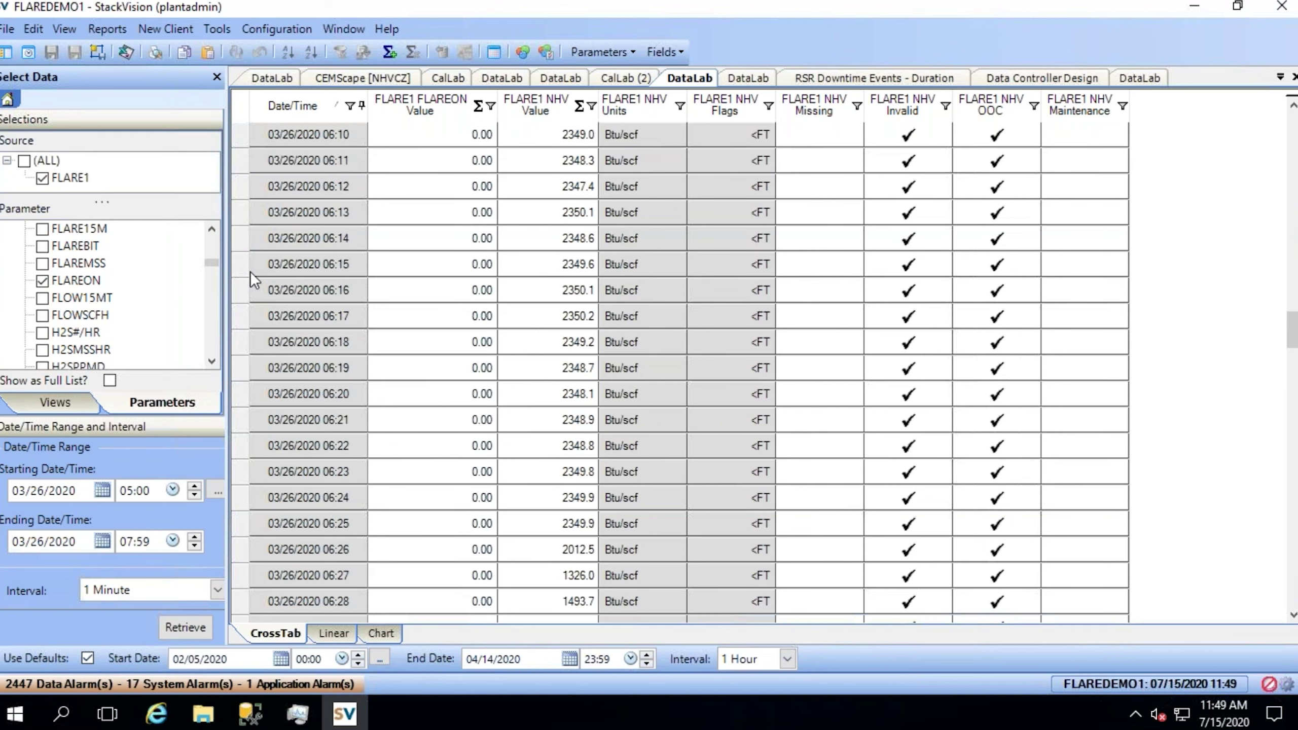
scroll(249, 271, "down", 11)
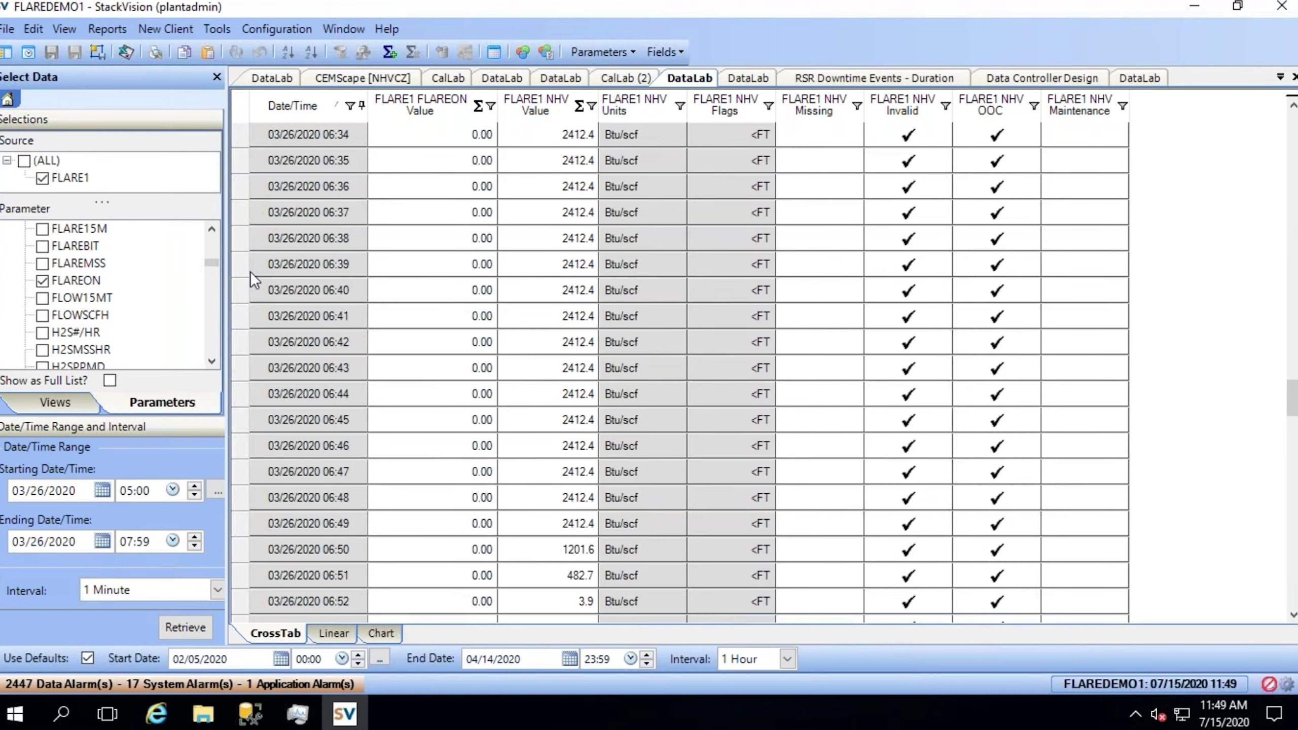
scroll(250, 272, "down", 1)
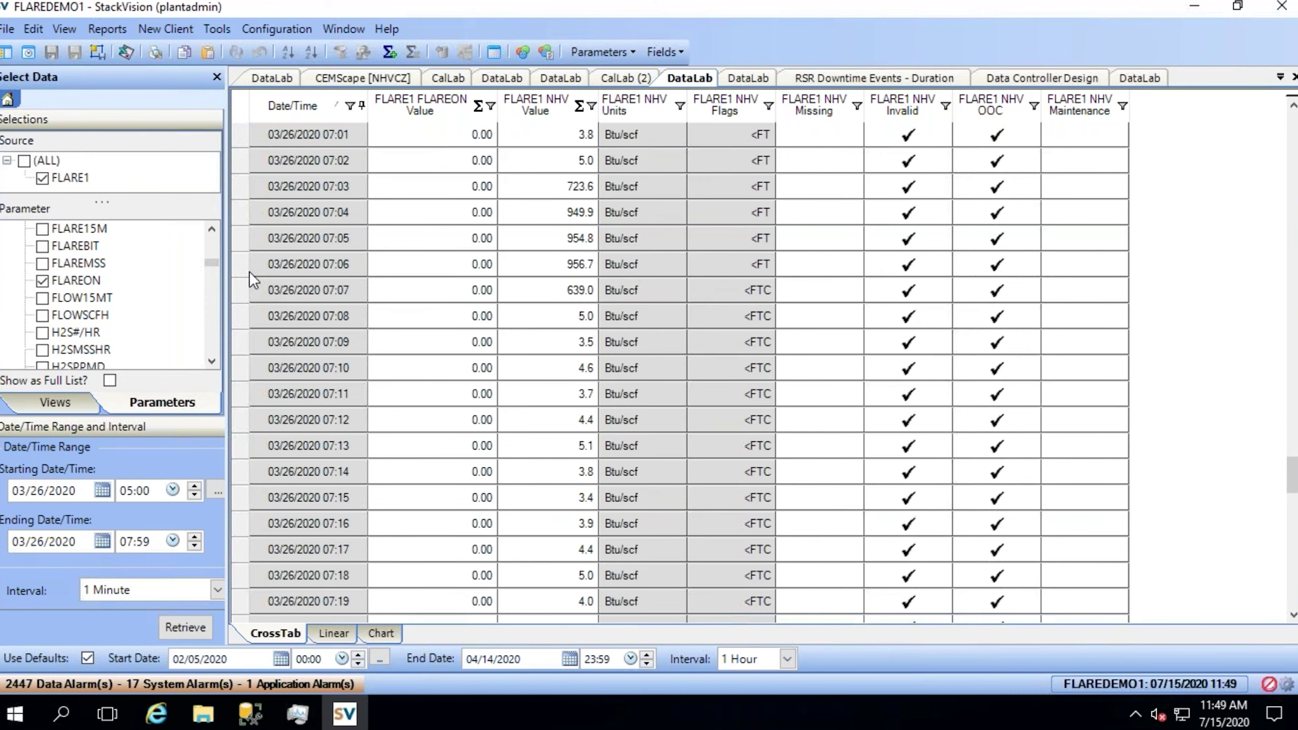
left_click(239, 264)
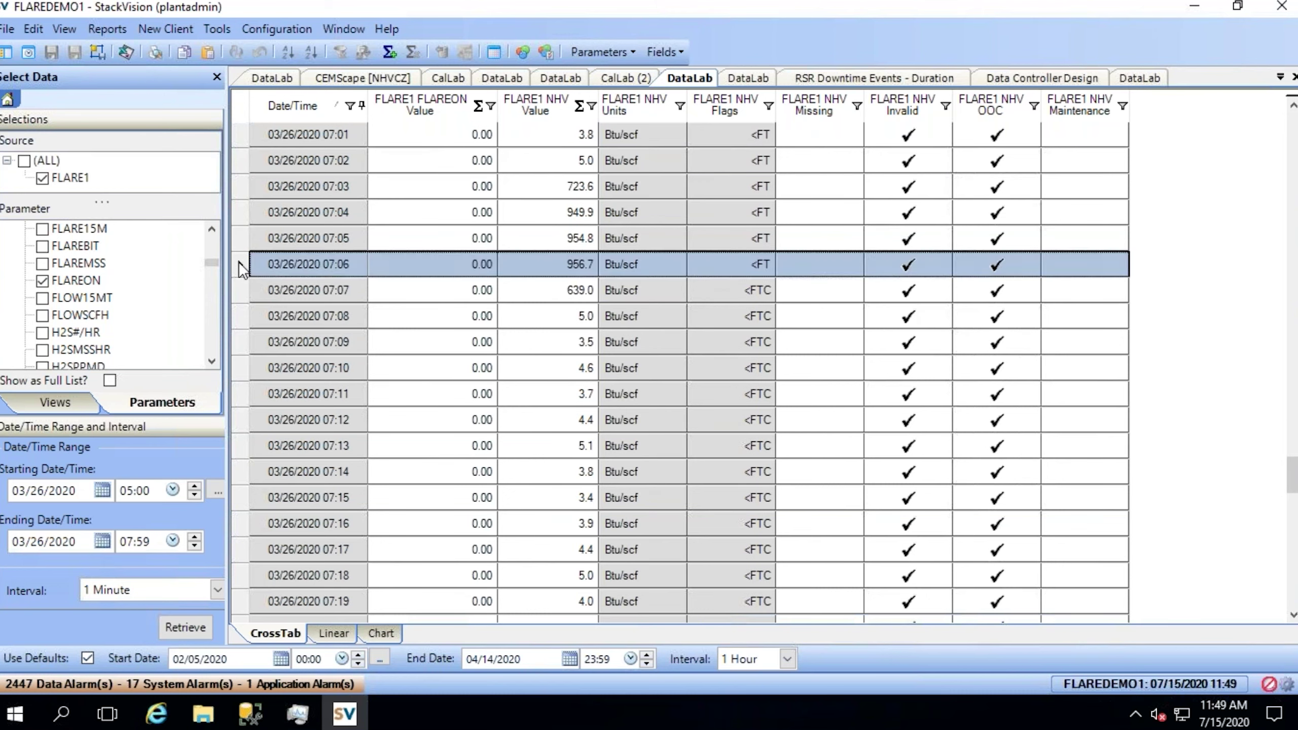
left_click(238, 288)
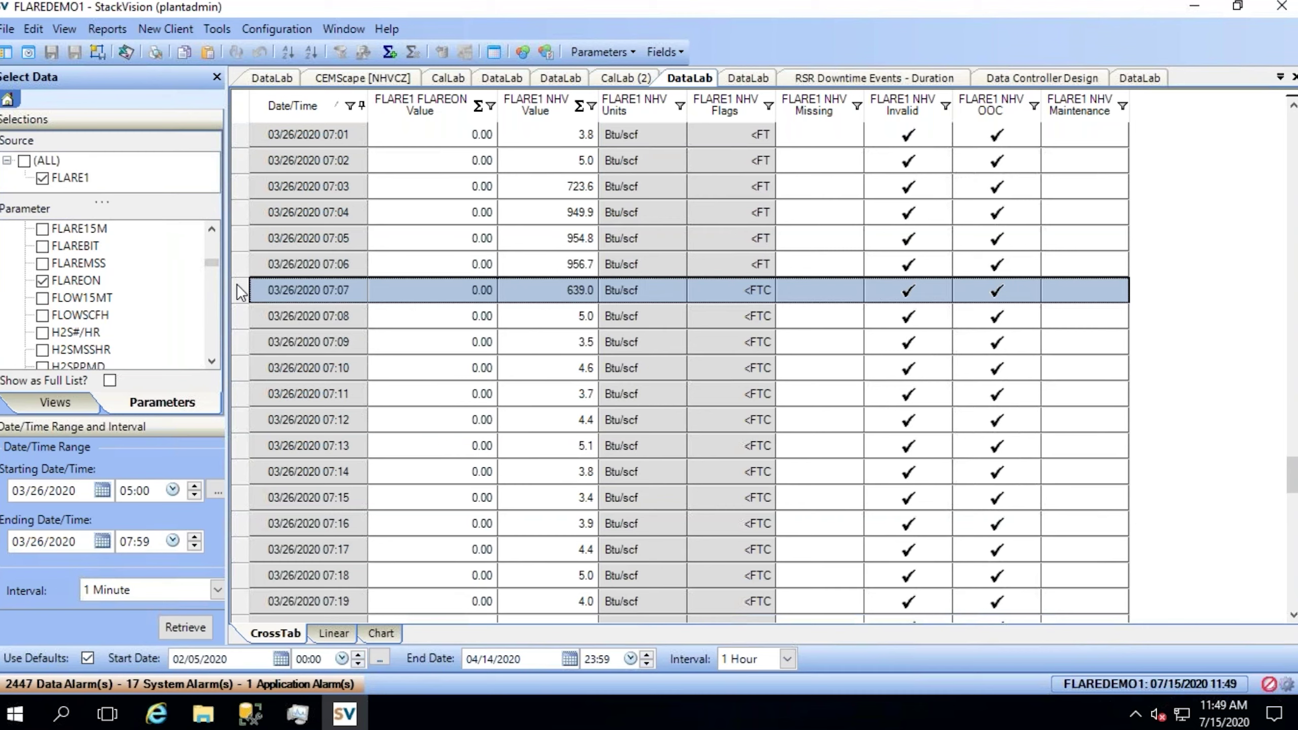
scroll(237, 286, "down", 3)
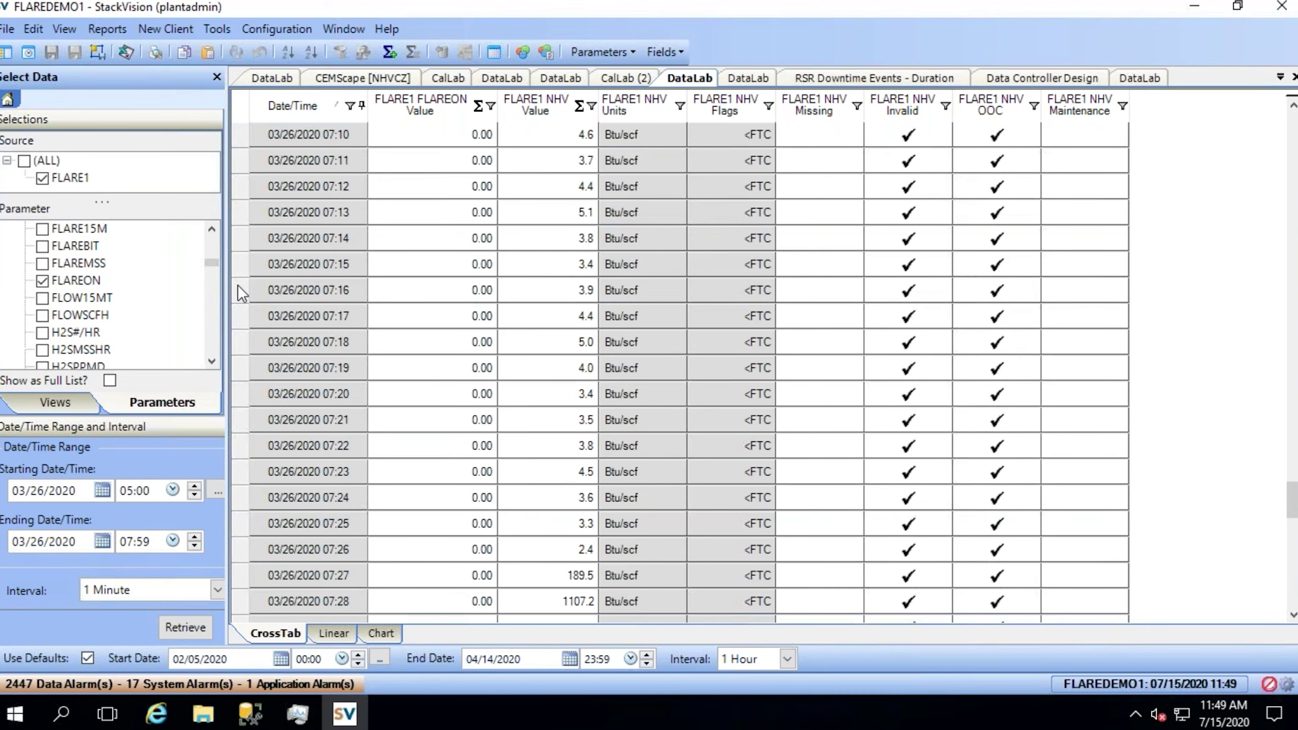
scroll(237, 293, "down", 3)
left_click(238, 524)
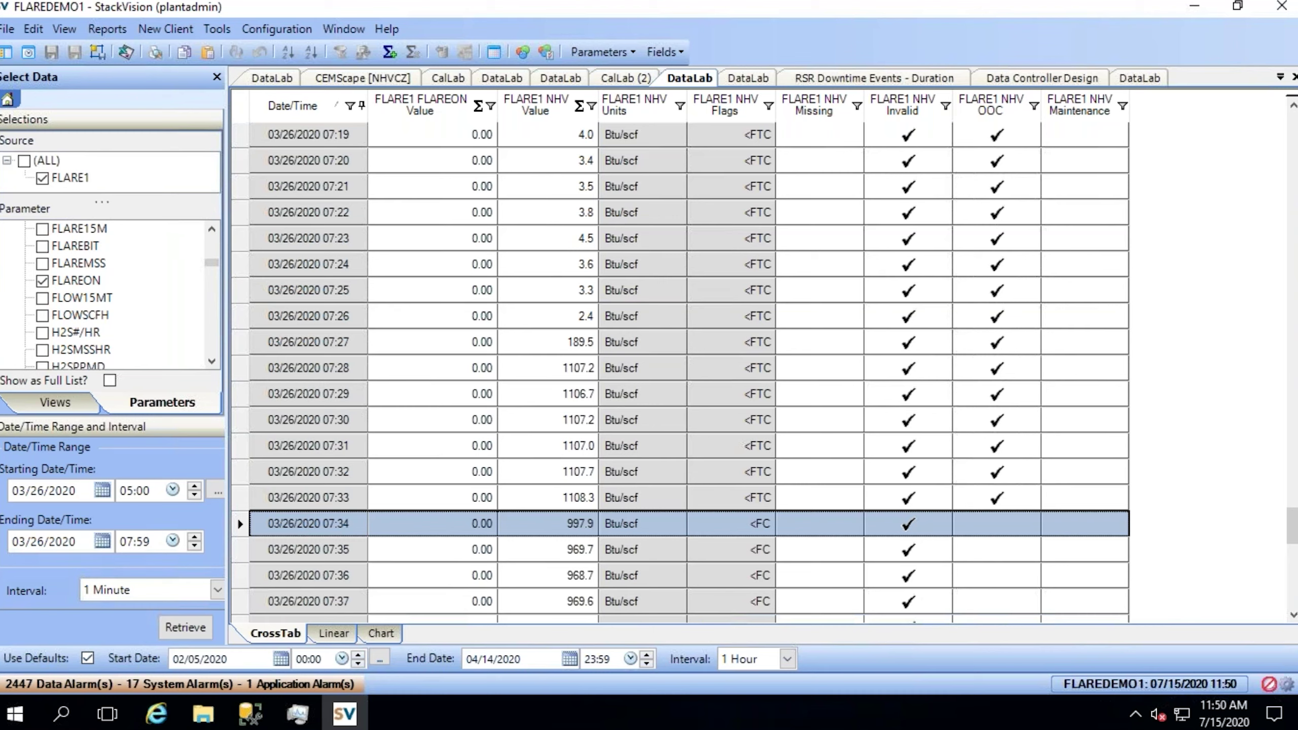
Step: Review the 15-minute NHV reason and action codes for 03/26/2020, including the reason code options for the 06:15 row
left_click(742, 81)
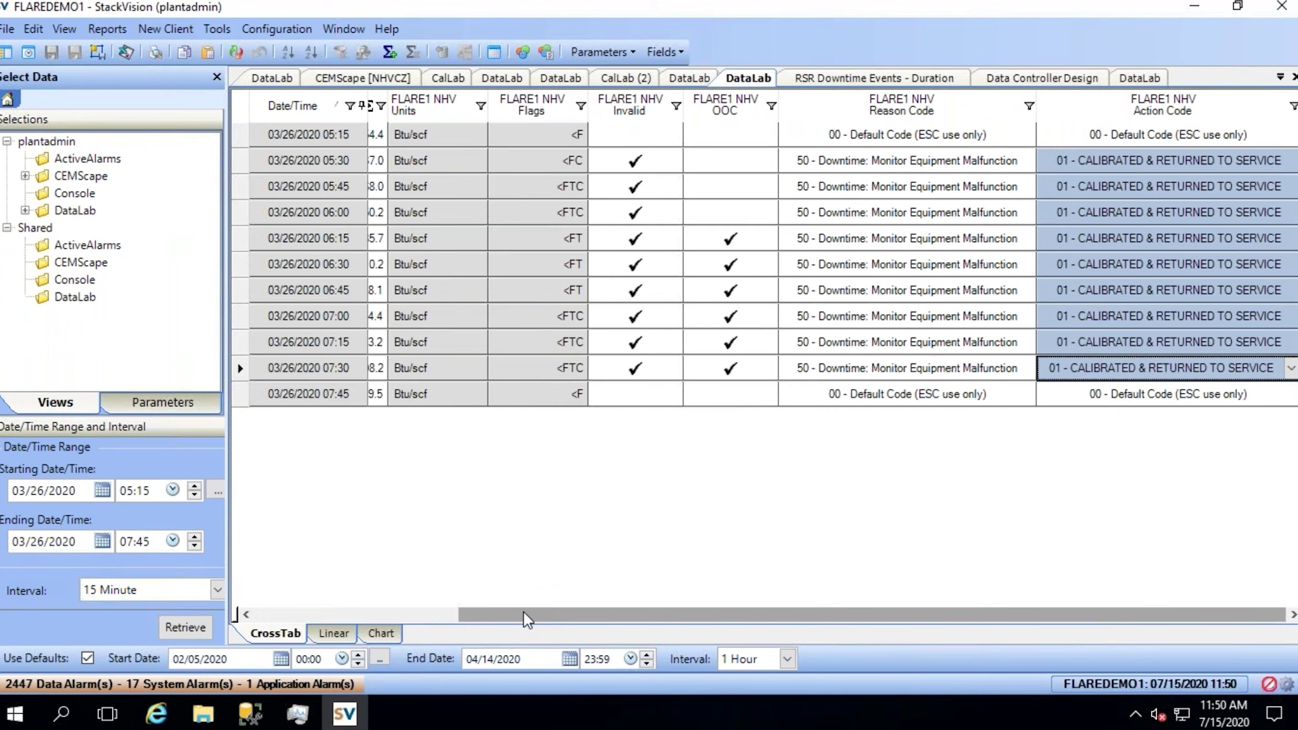
left_click_drag(529, 618, 455, 609)
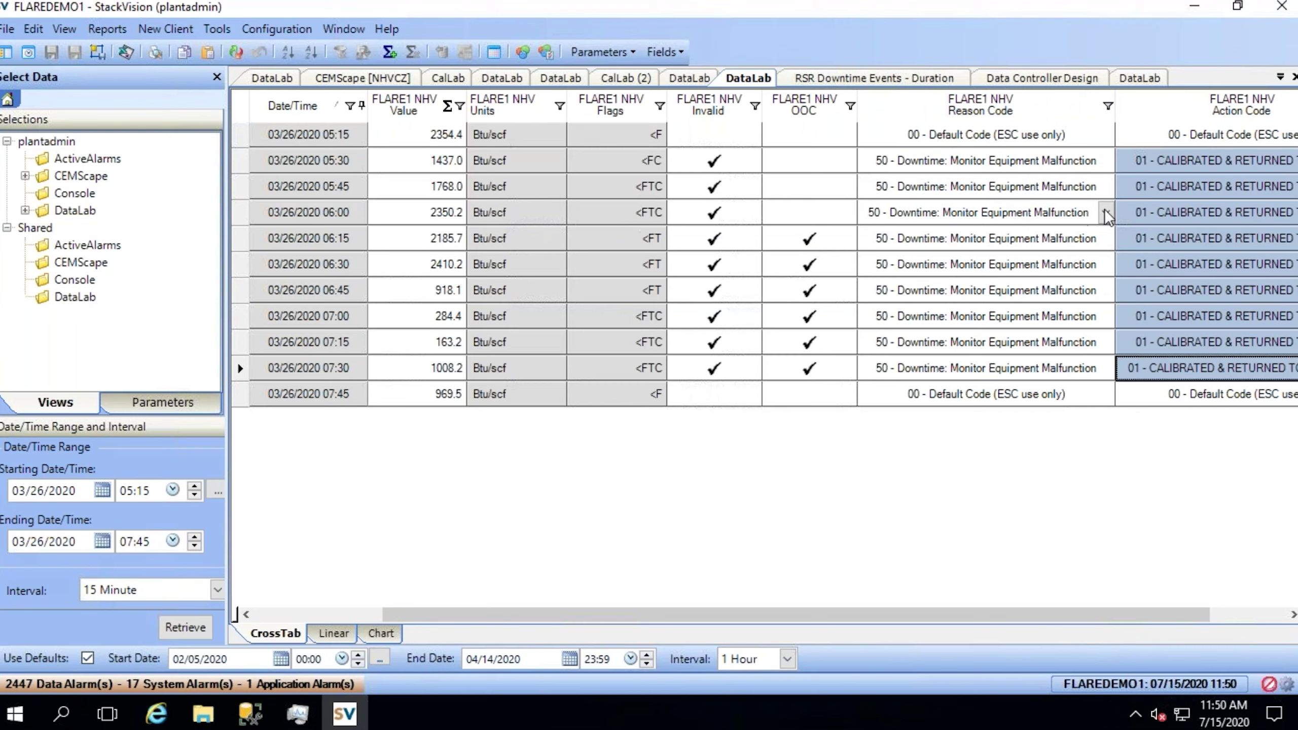
left_click(1106, 238)
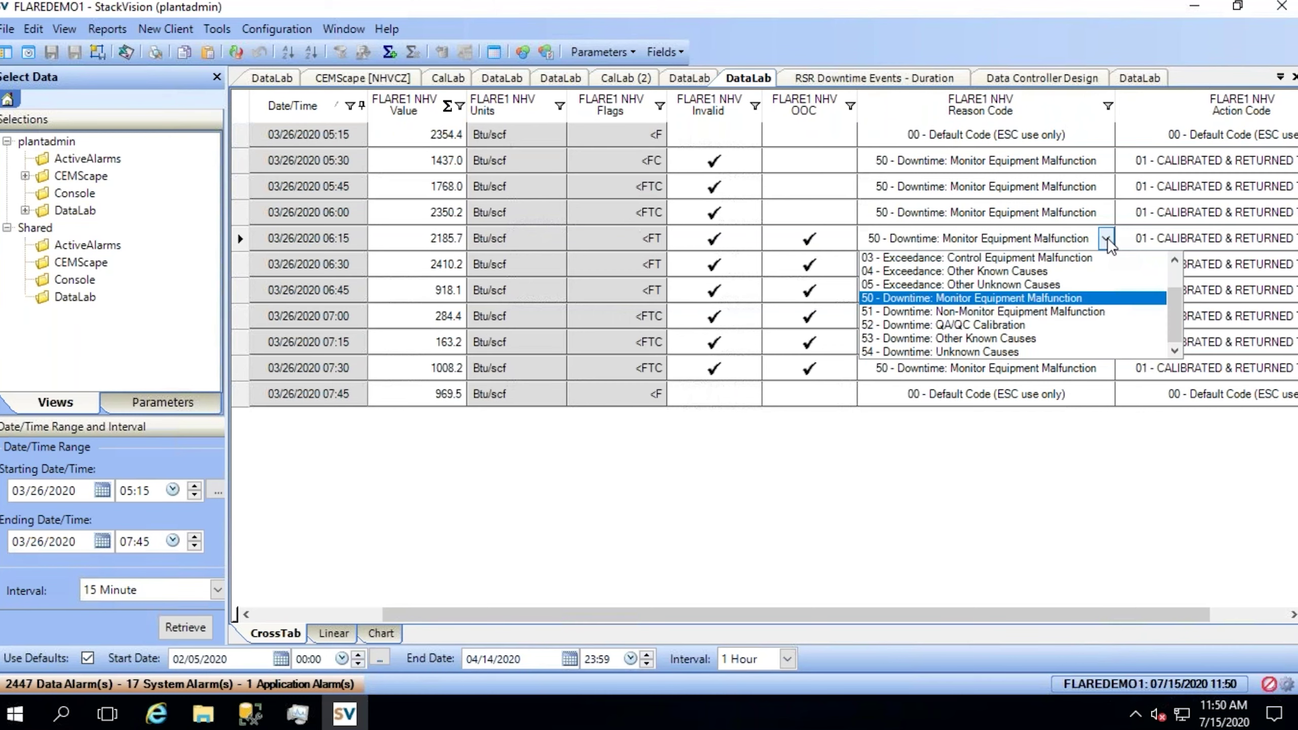
left_click(1107, 240)
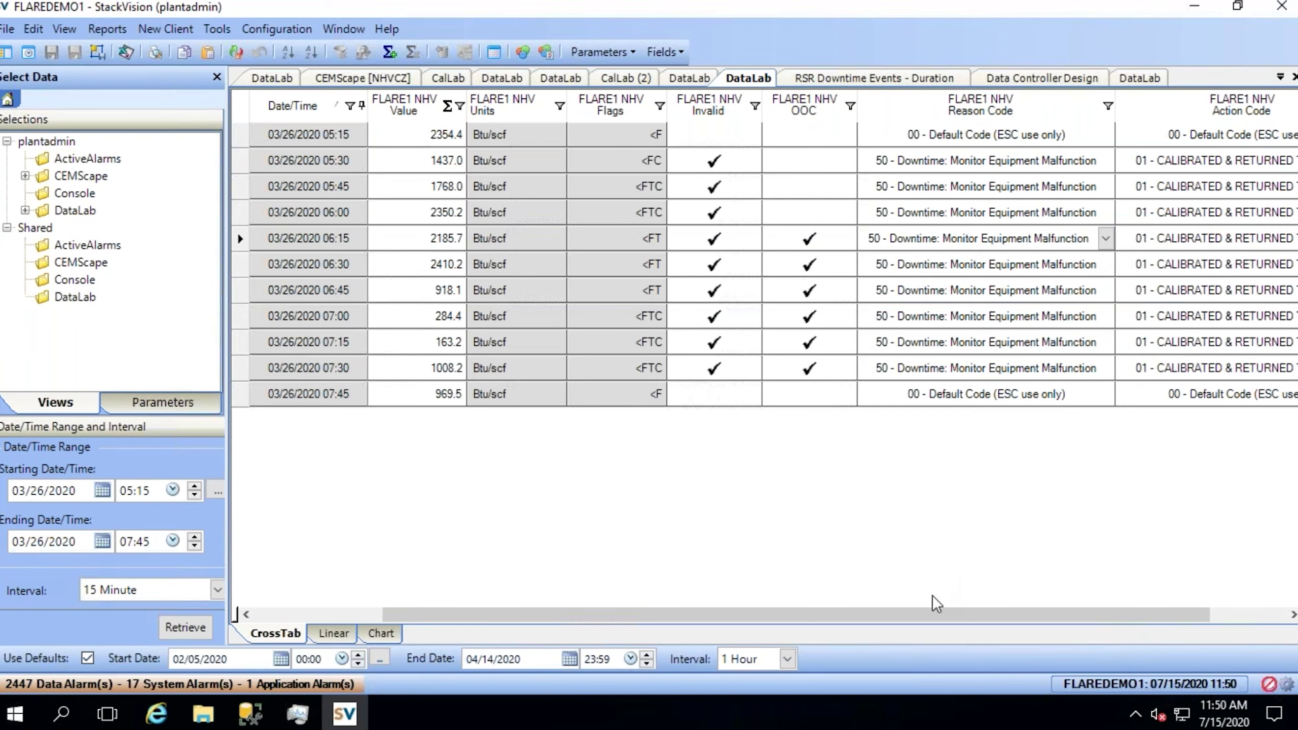
left_click(944, 618)
left_click_drag(944, 623, 1012, 620)
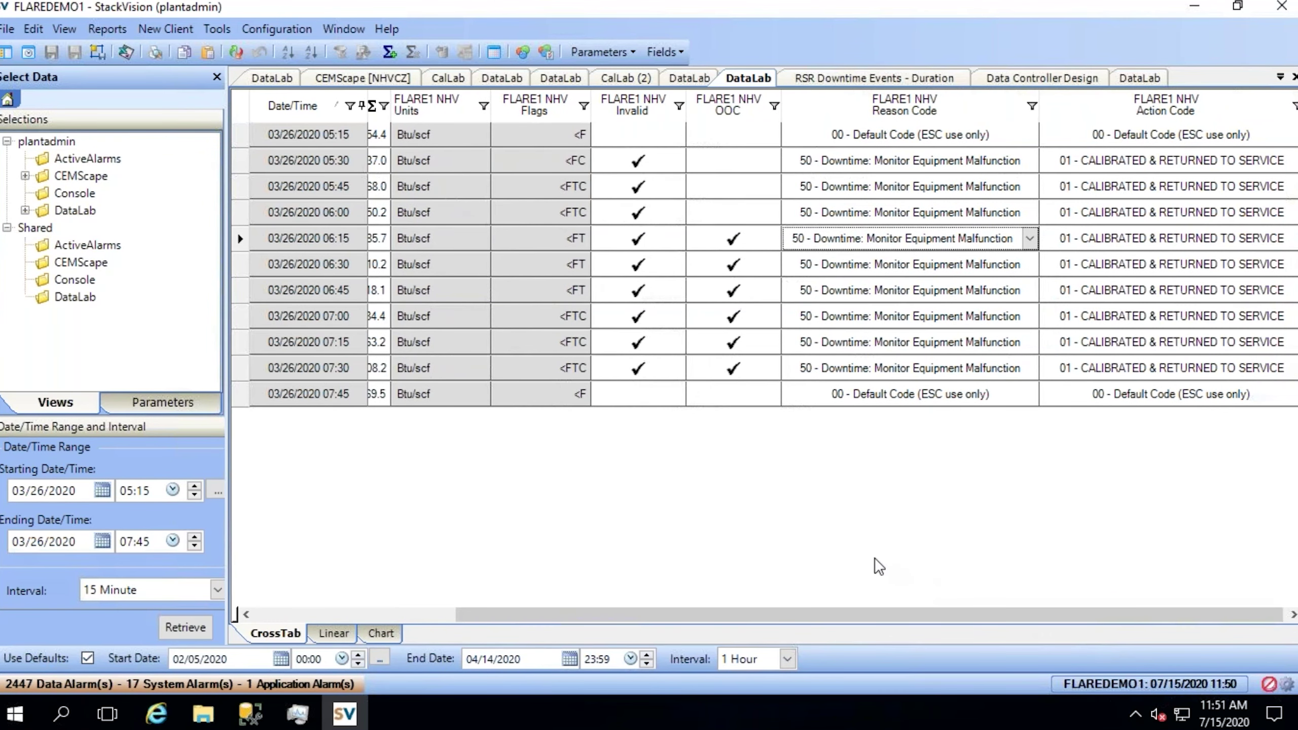
Step: View the Downtime Events - Duration report for 03/26/2020 and the Data Controller Design report for LOGF1
left_click(852, 79)
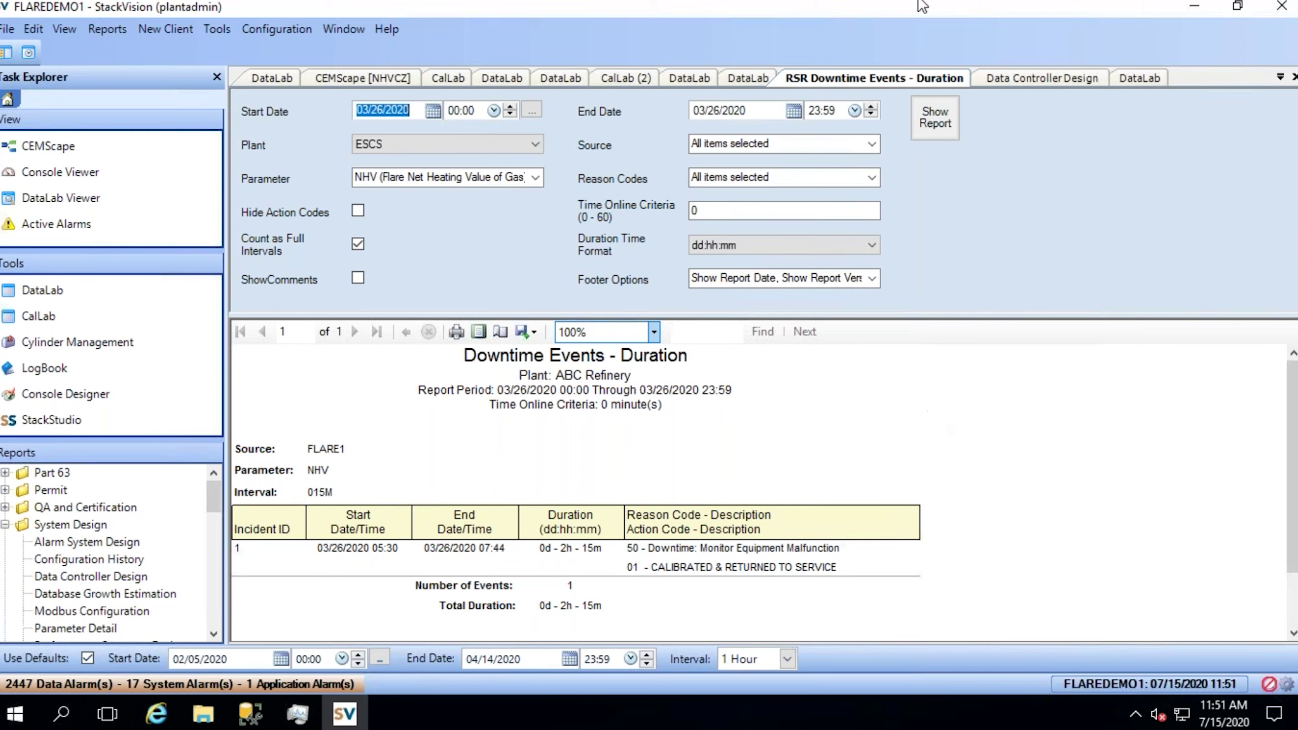
left_click(1052, 77)
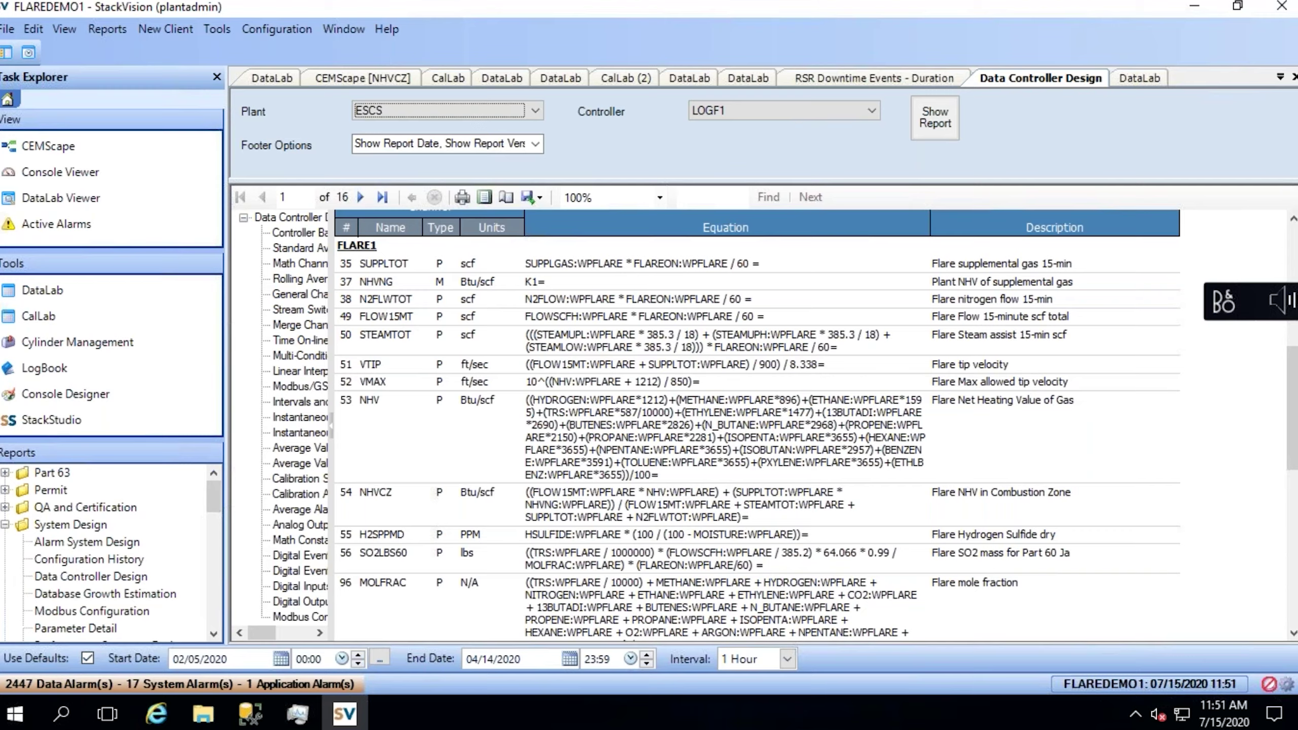
Step: Switch to the slide presentation and advance to the Note slide
key("alt+Tab")
key("Right")
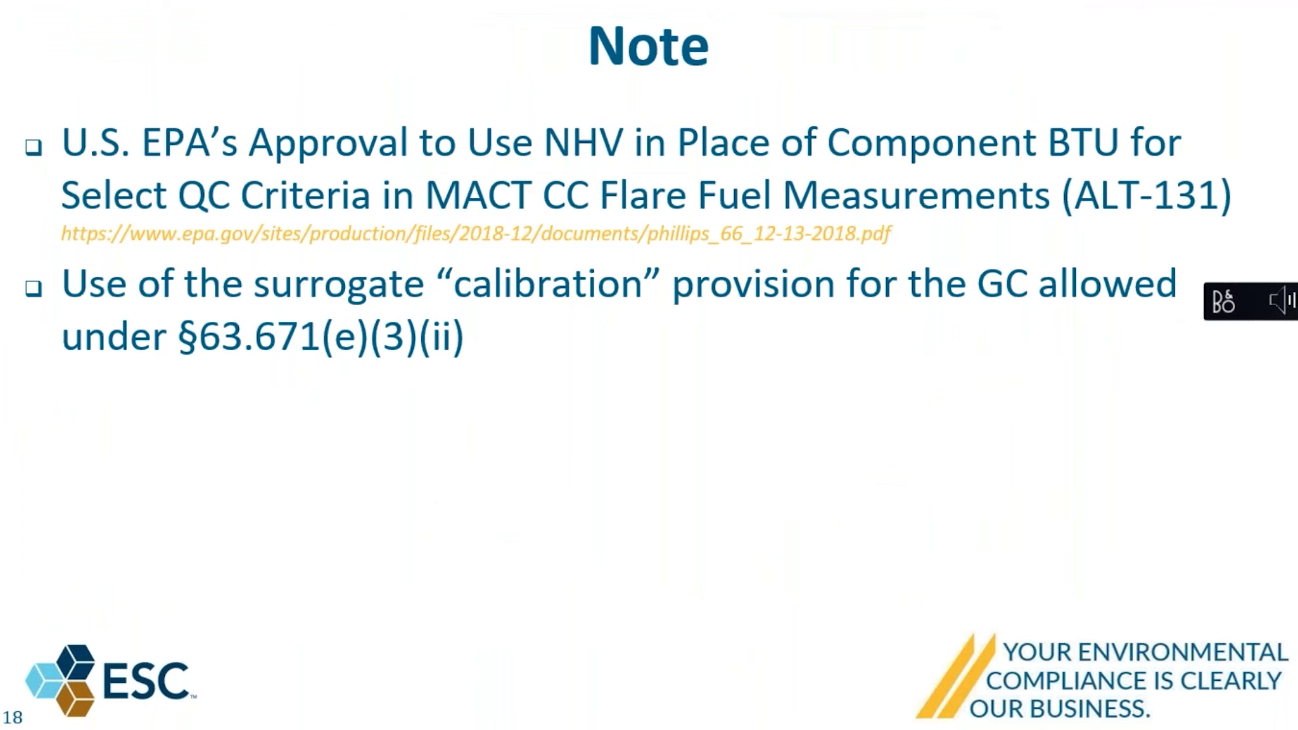
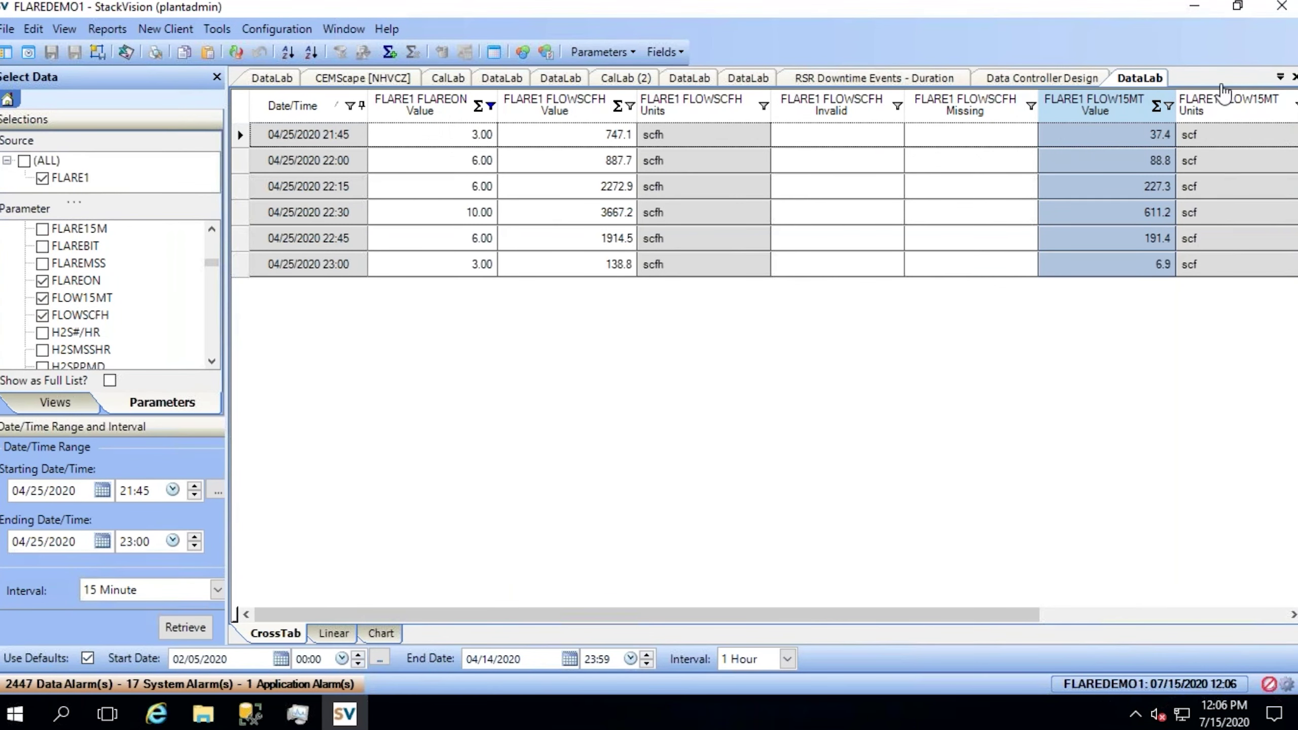
Step: Trace the VTIP calculation in its CEMScape diagram, selecting SUPPLTOT, FLOW15MT, FLOWSCFH and VTIP in turn
left_click(1280, 77)
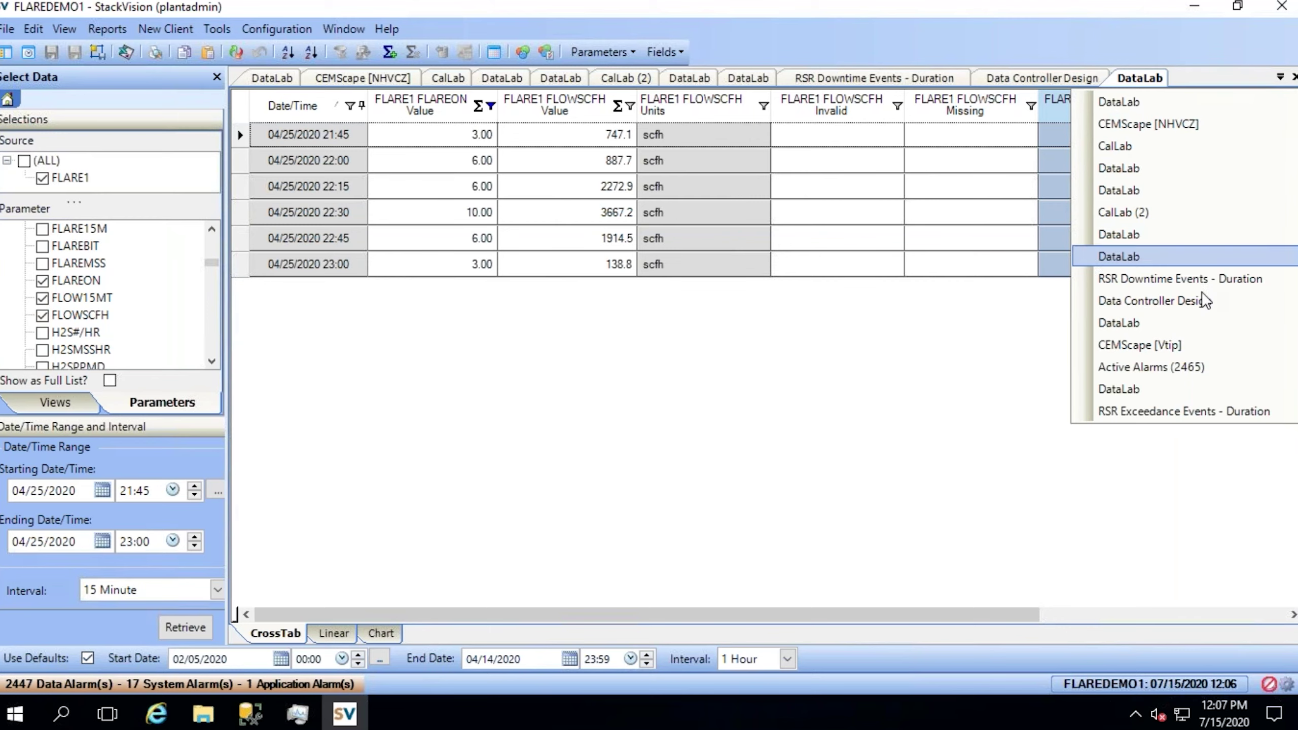
left_click(1166, 349)
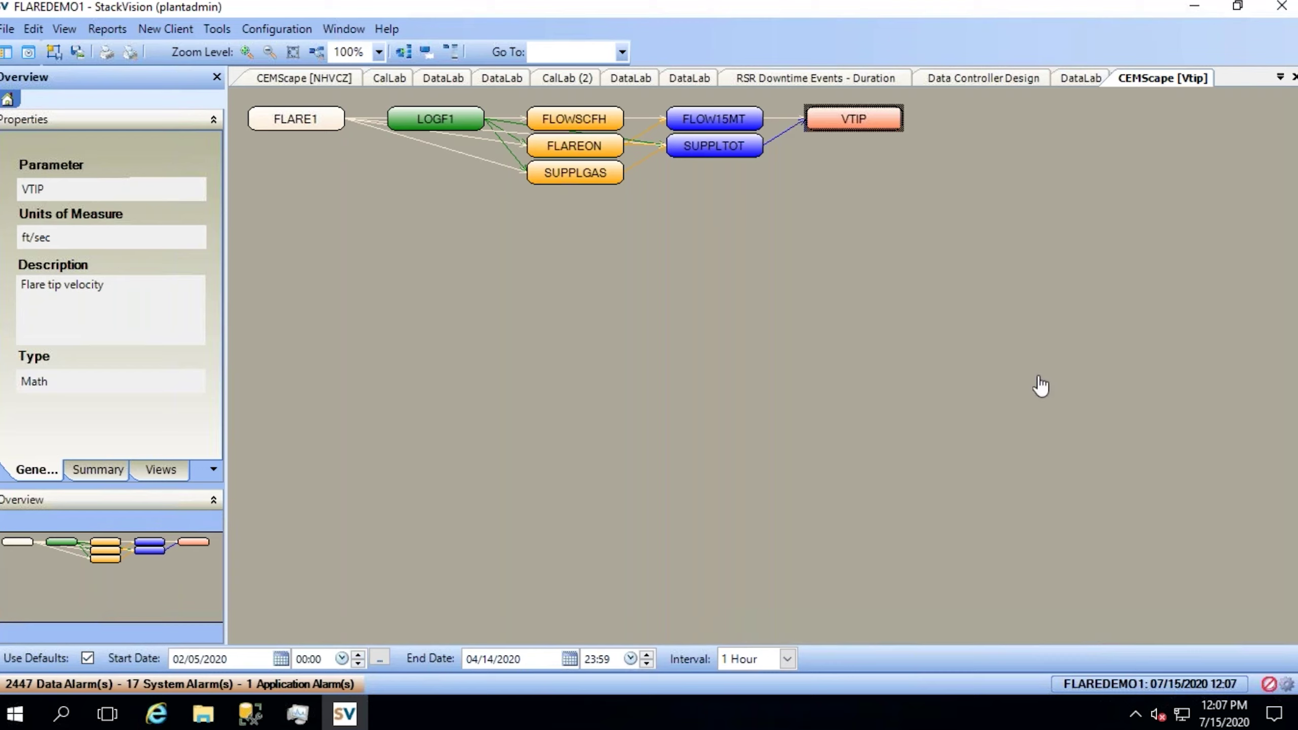
left_click(696, 142)
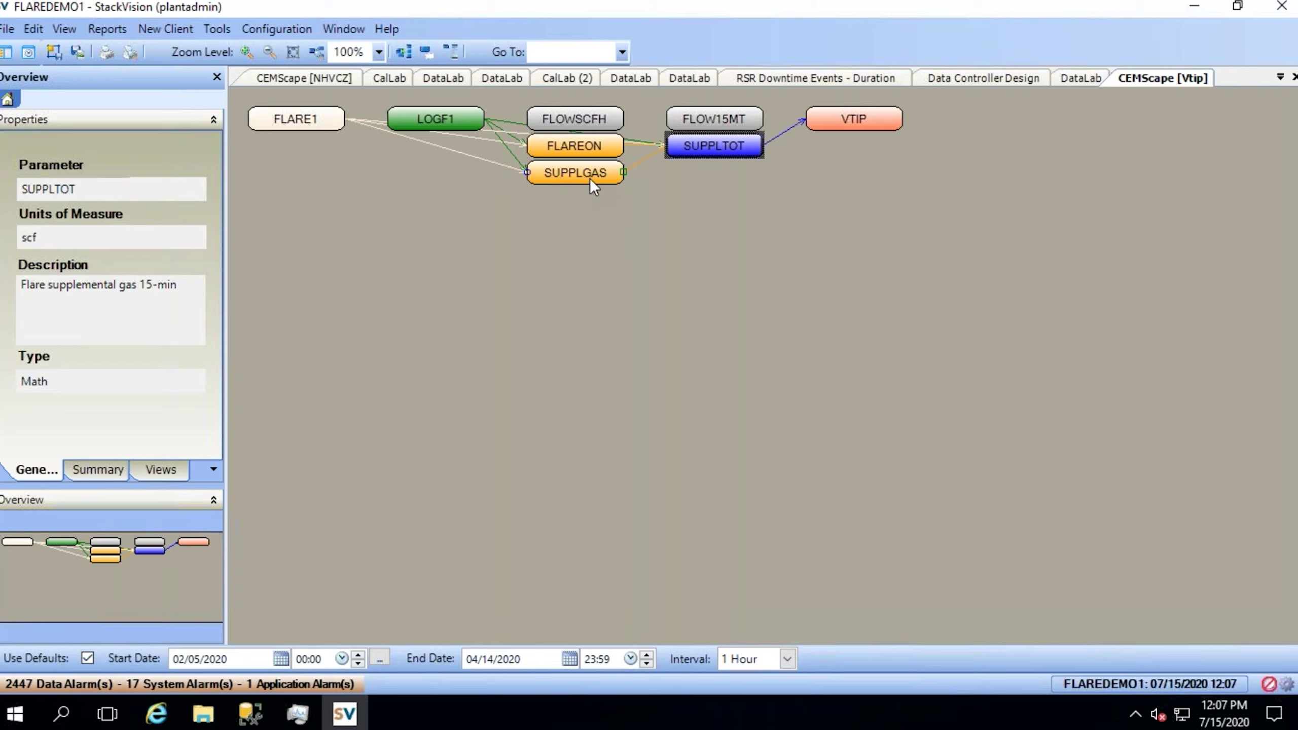
left_click(701, 121)
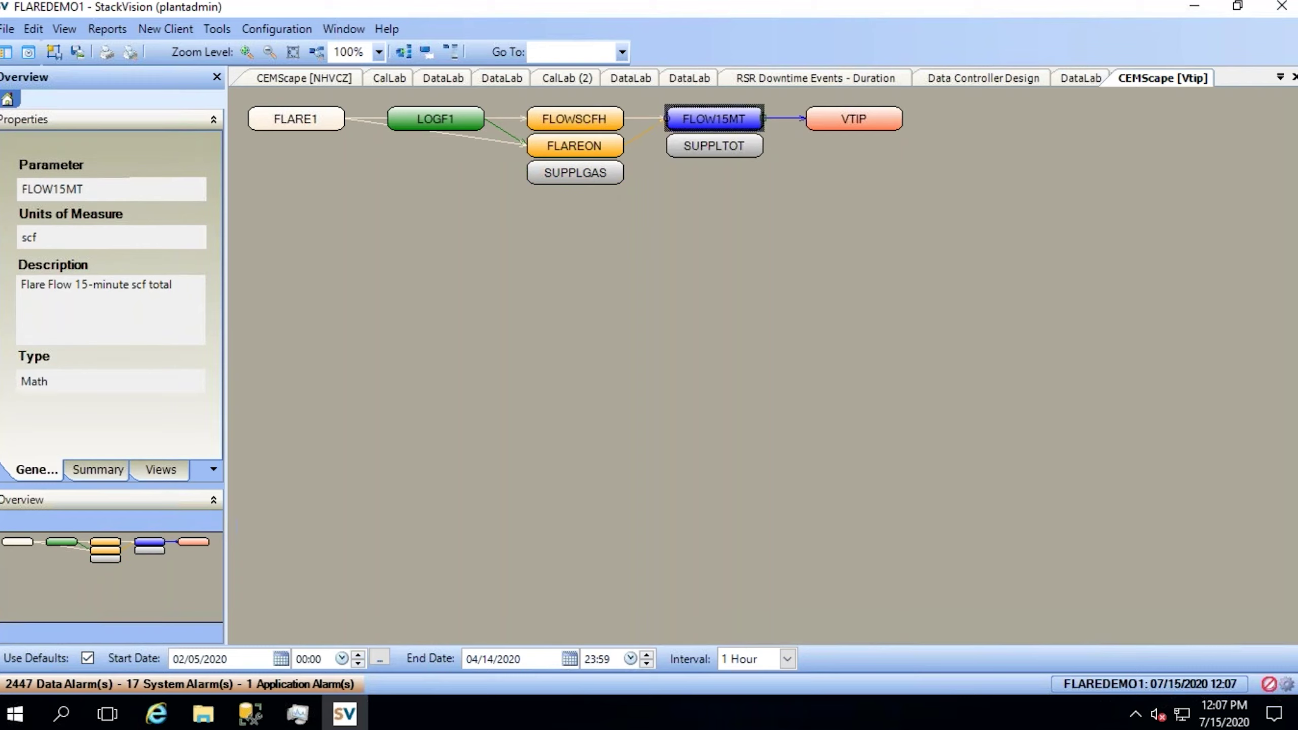
left_click(593, 119)
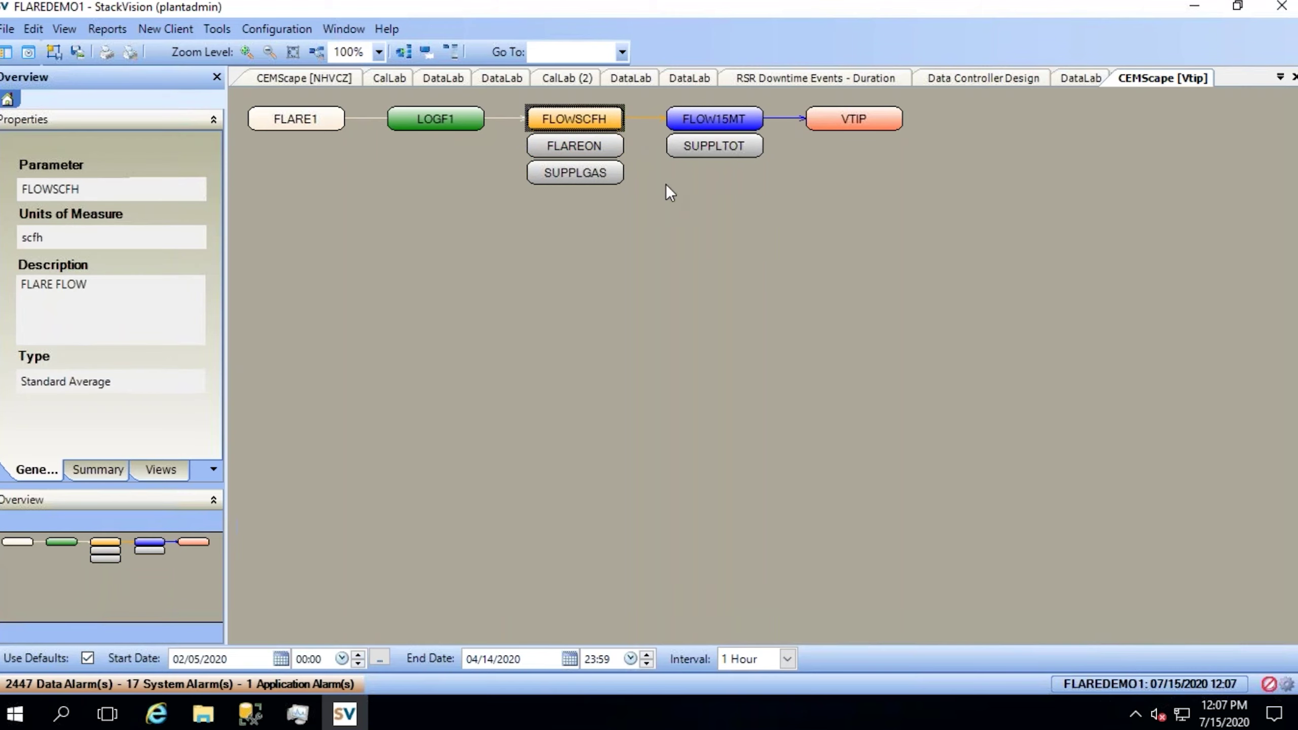
left_click(850, 120)
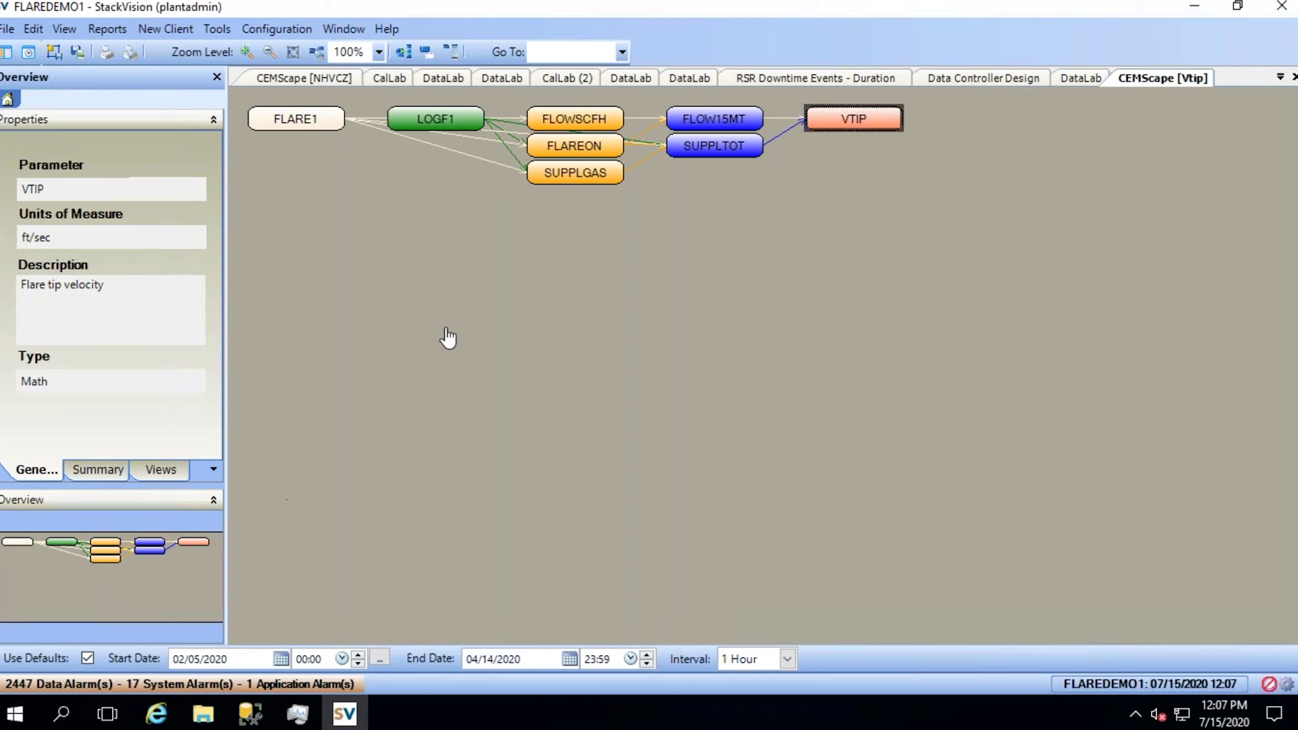
Step: Review the active VTIP exceedance alarms for FLARE1, highlighting the 01/03/2020 and 01/01/2020 05:30 entries
left_click(1282, 81)
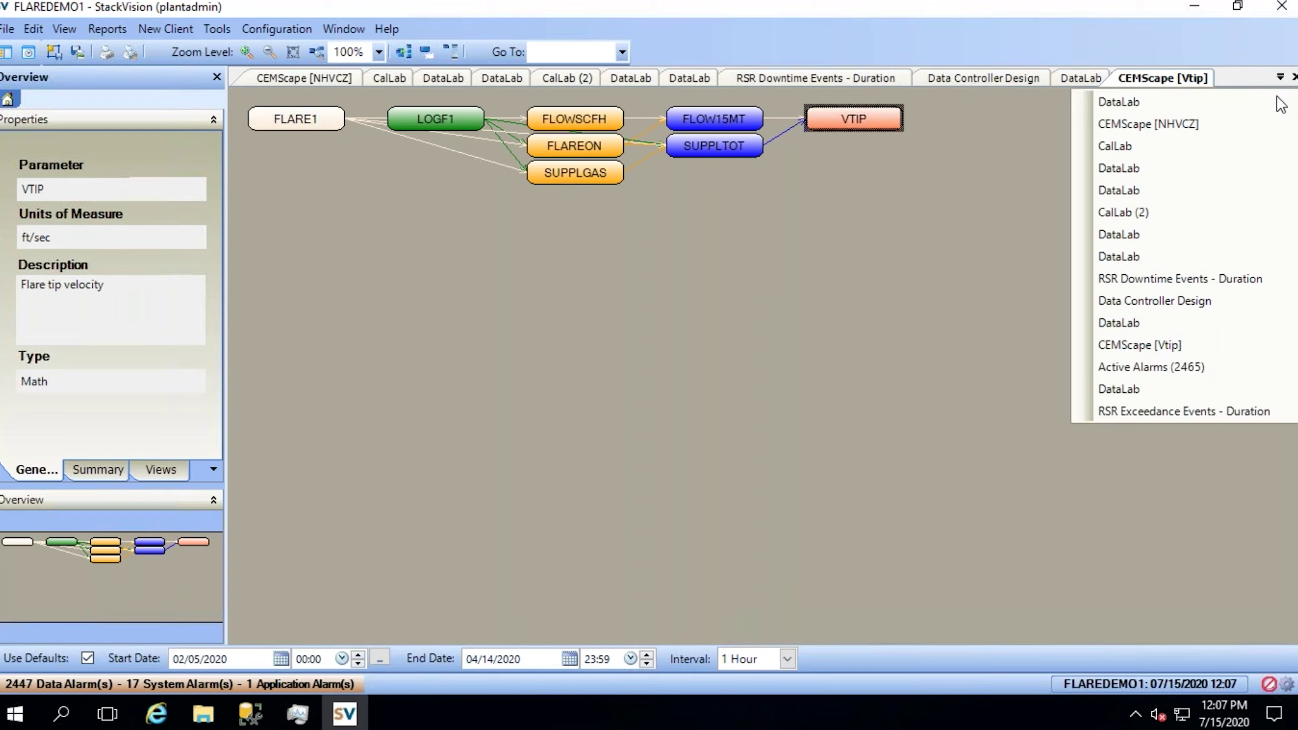
left_click(1177, 372)
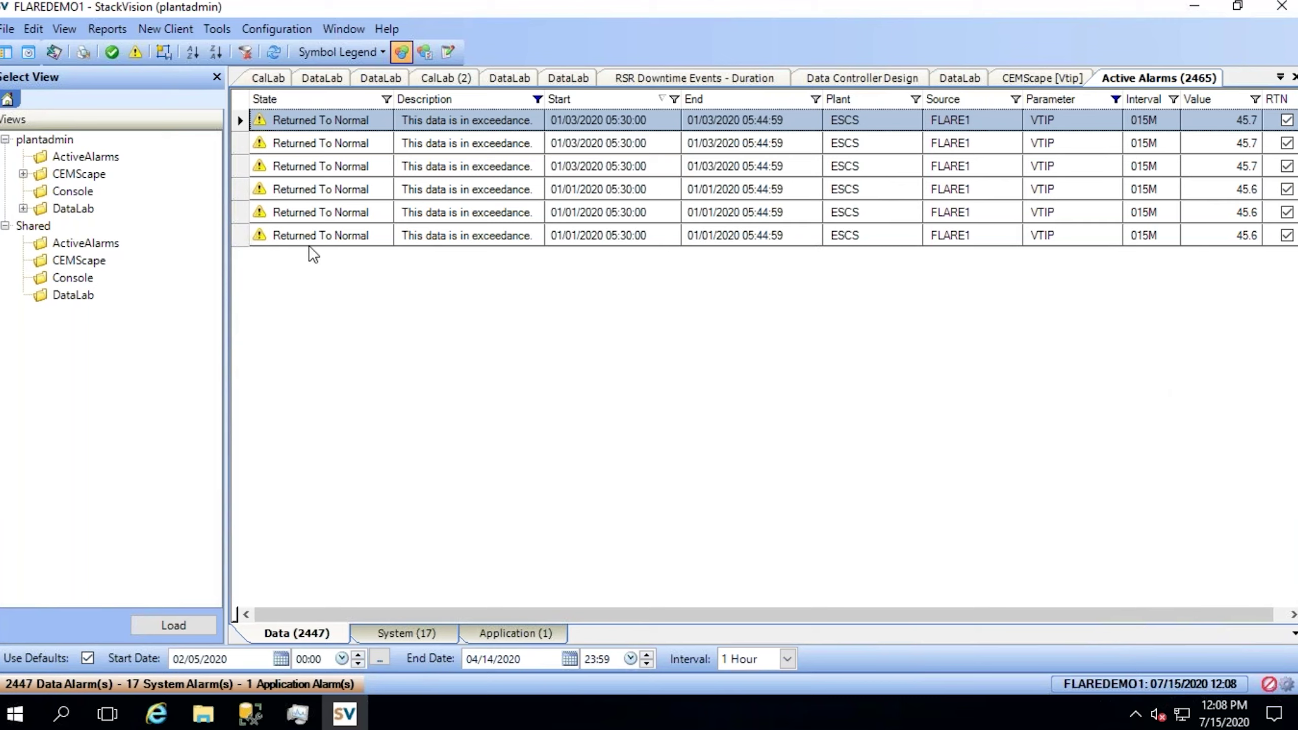
left_click(243, 152)
left_click(245, 167)
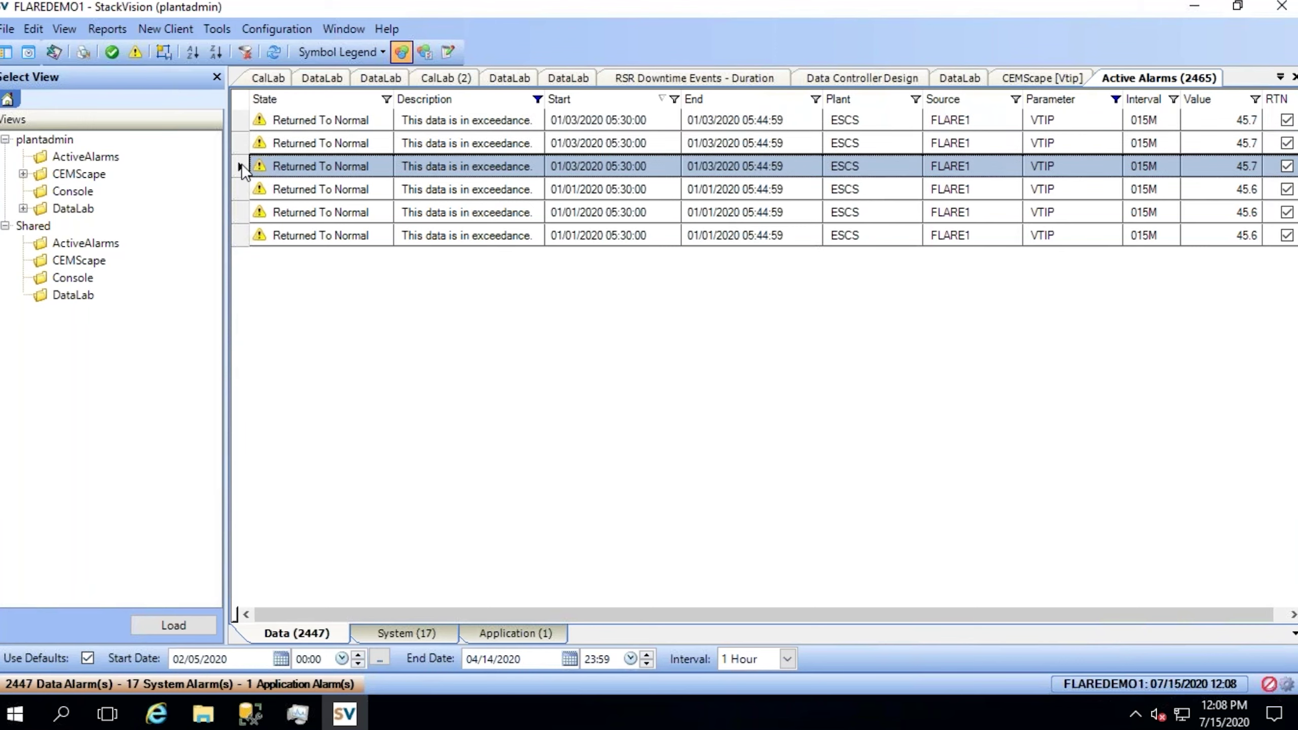
left_click(243, 190)
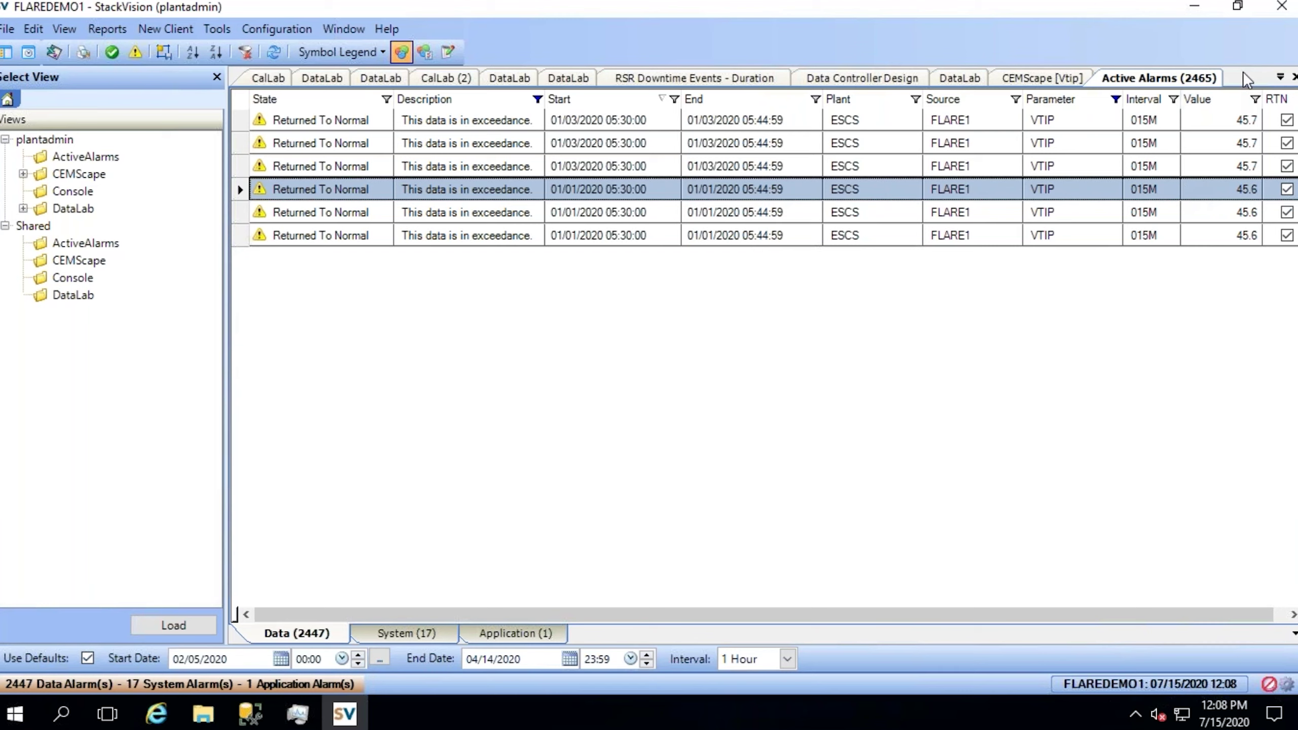
left_click(240, 211)
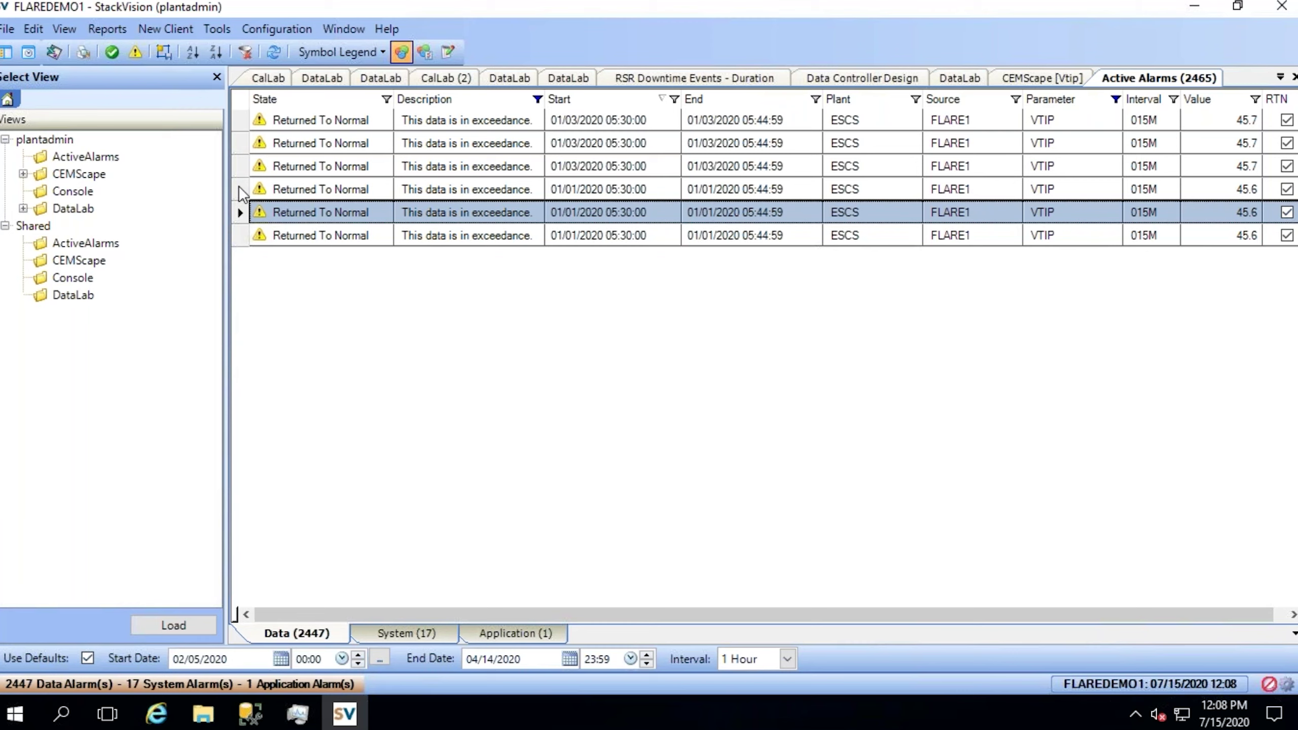
Step: Close the Active Alarms view and show the 15-minute VTIP data for 01/03/2020 from 05:00 to 05:59
left_click(1282, 78)
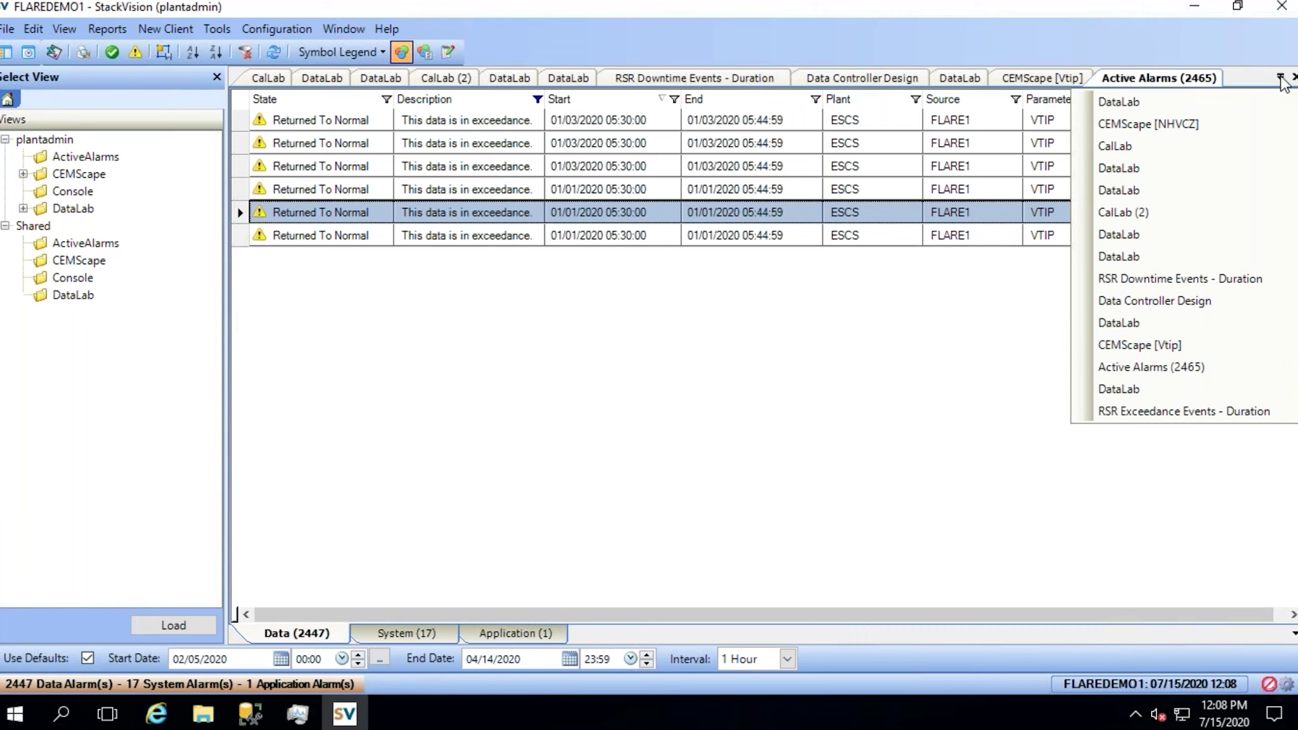
left_click(980, 452)
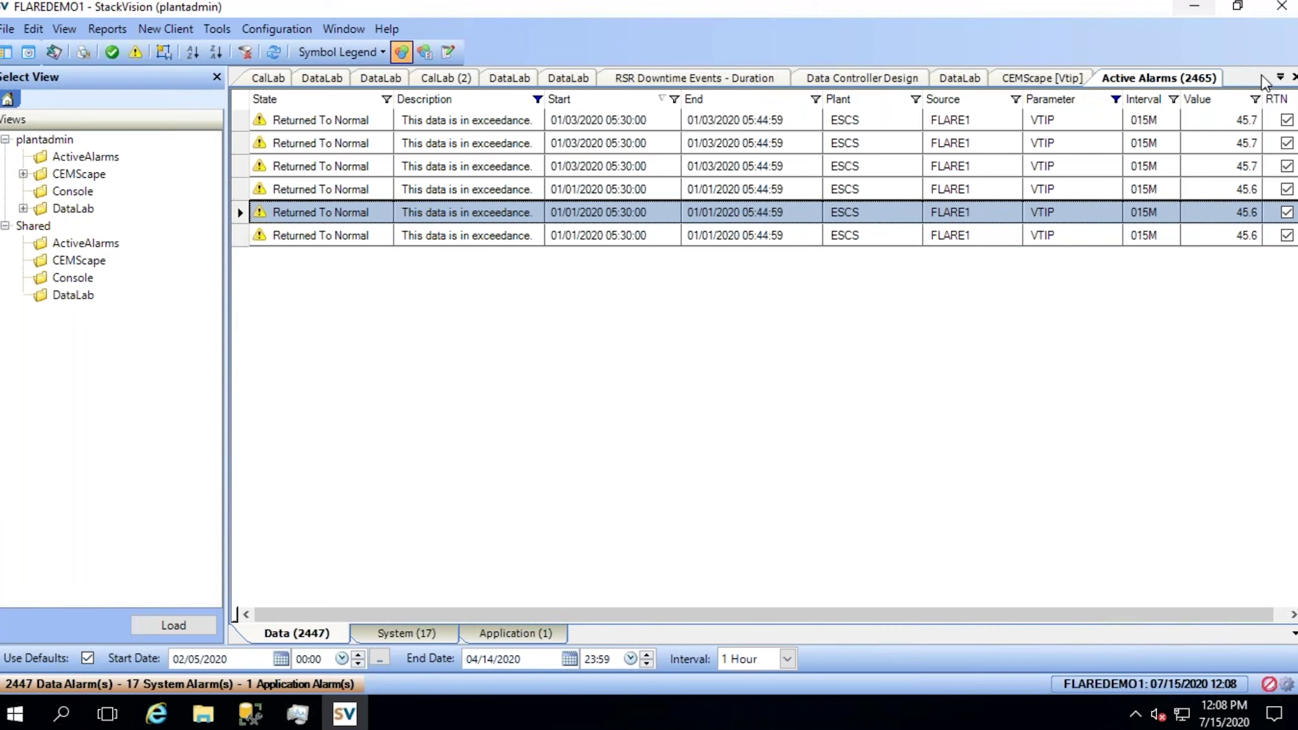
left_click(1294, 77)
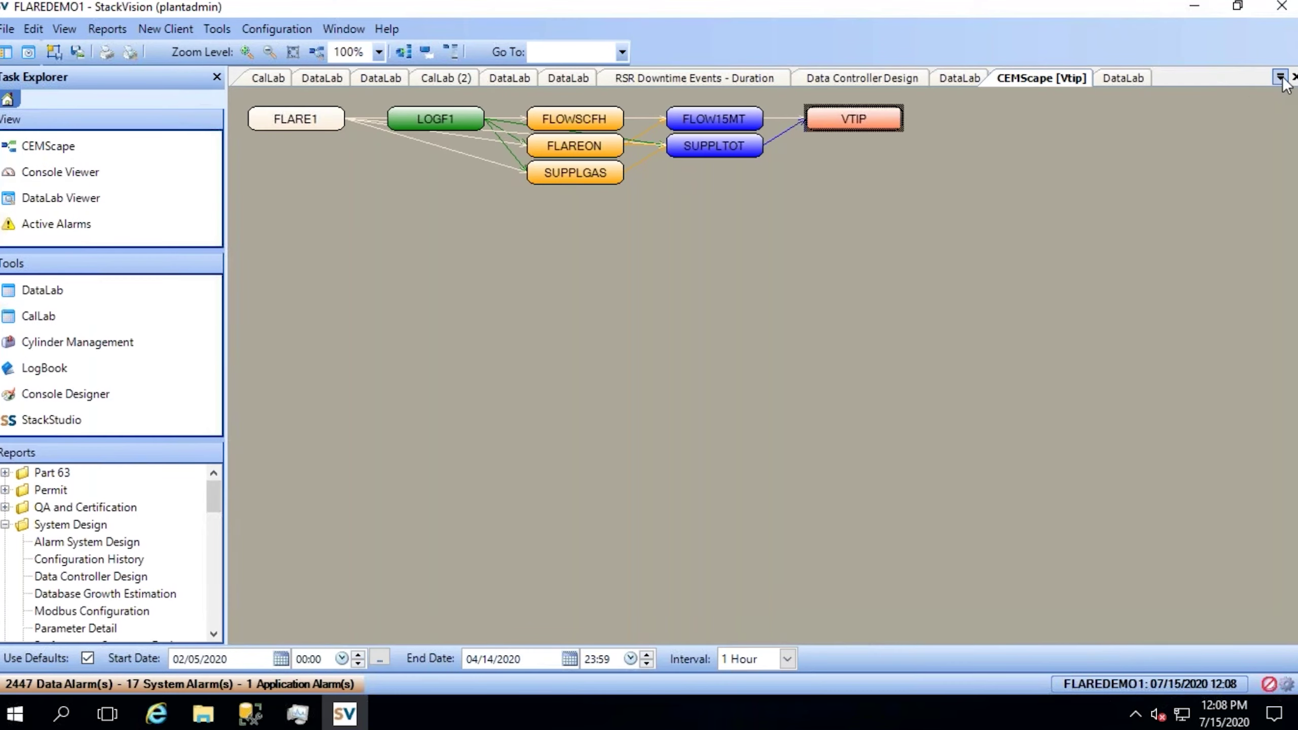
left_click(1127, 77)
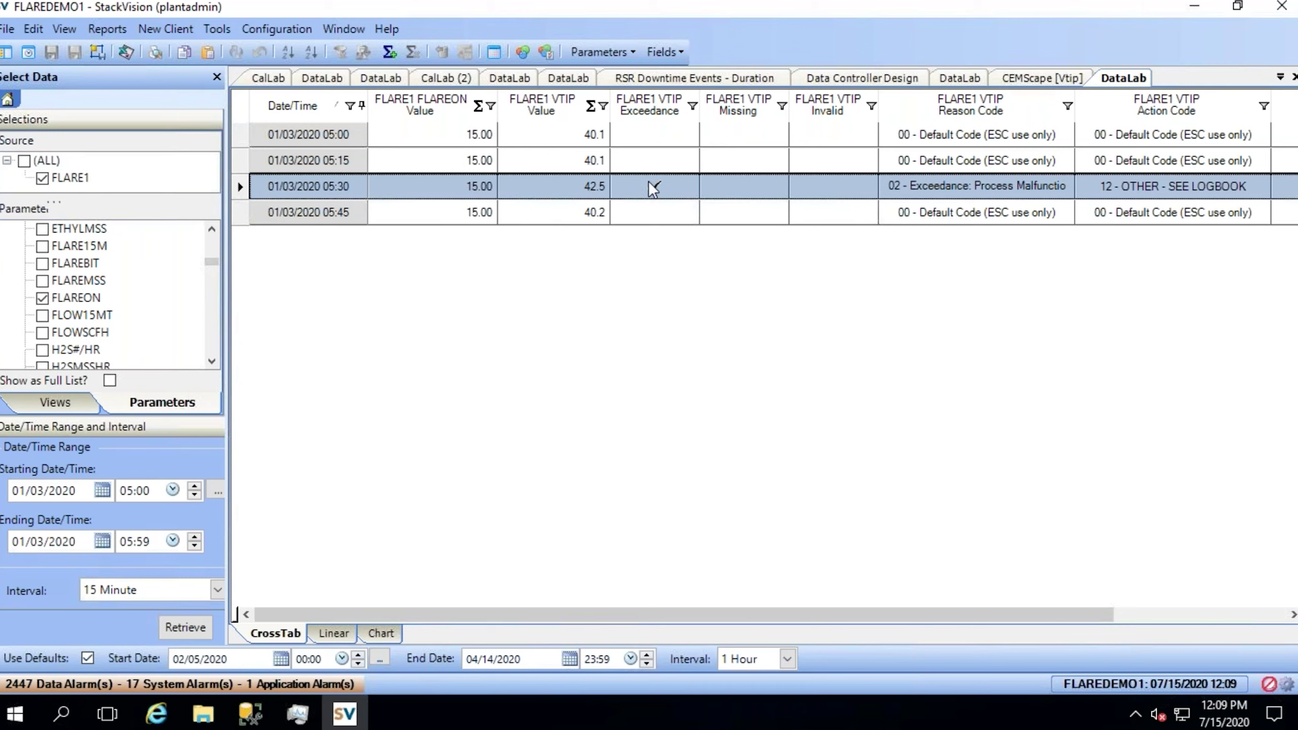
Step: Examine the VTIP reason code and the available action codes for the 05:30 exceedance row
left_click(900, 186)
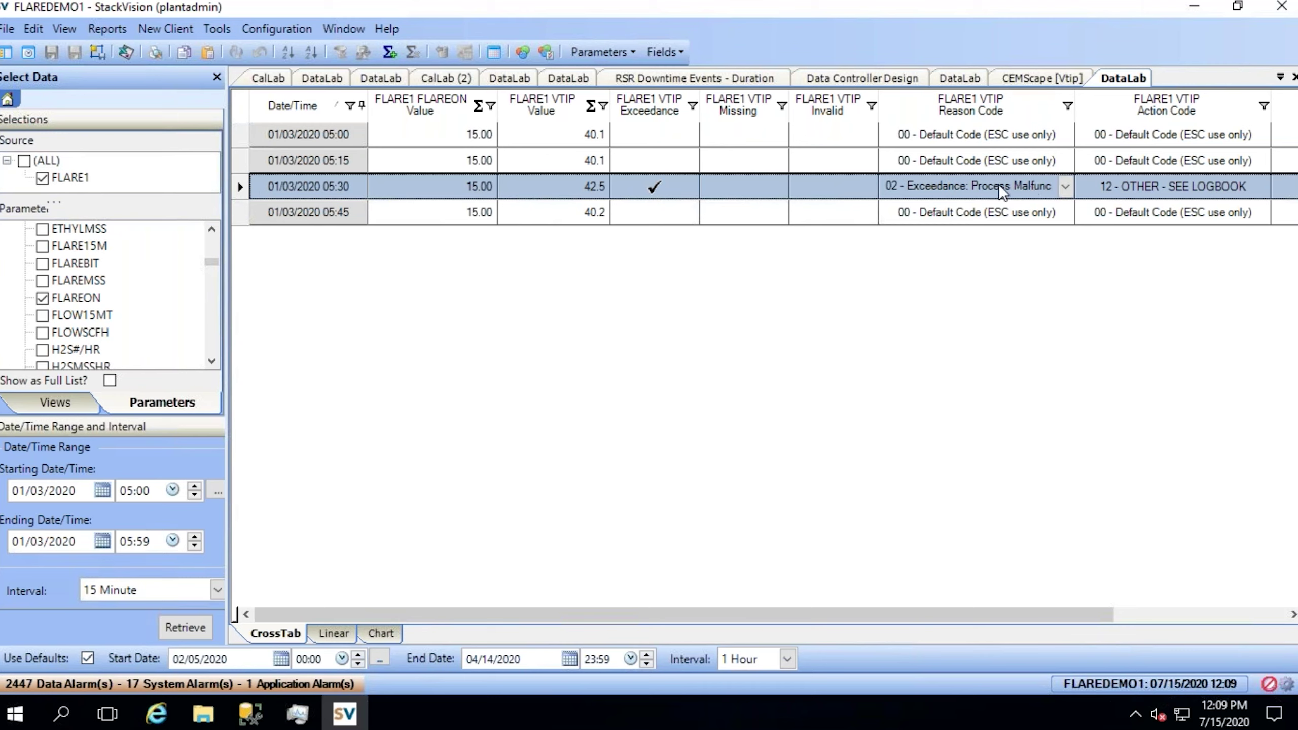
key("Escape")
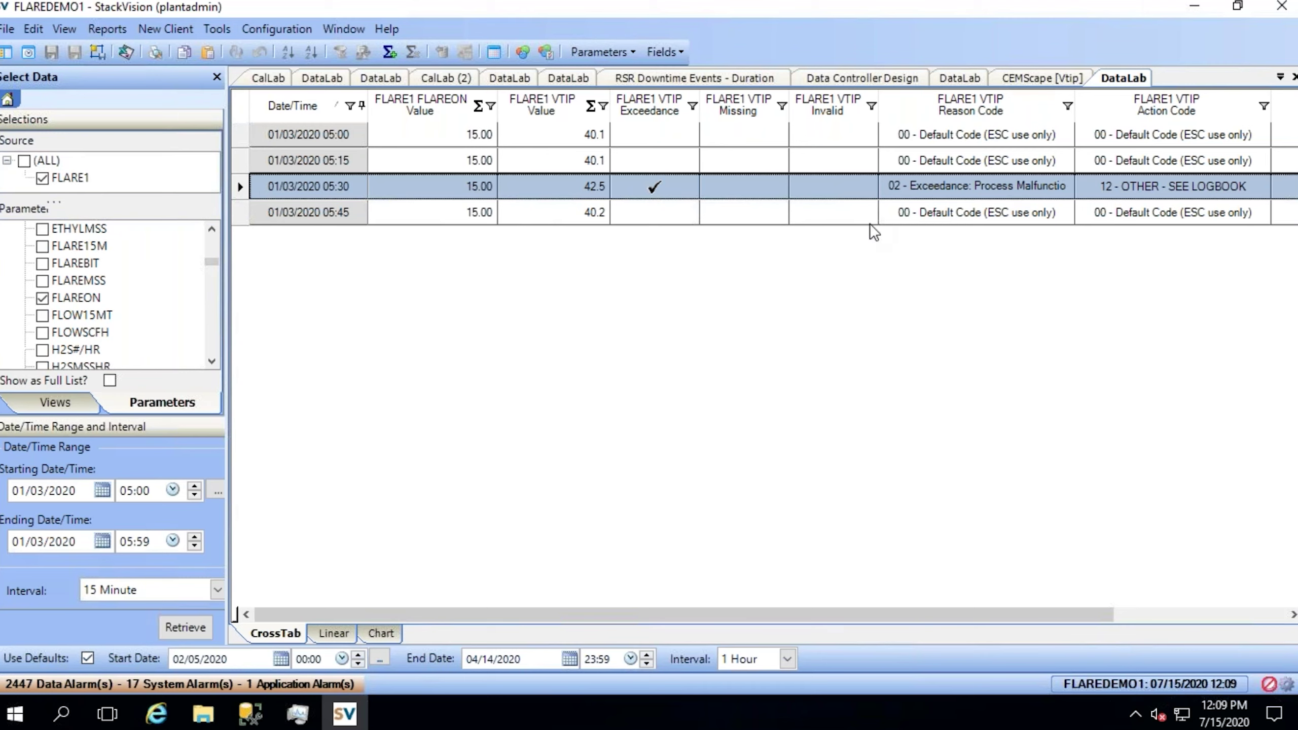
left_click(986, 194)
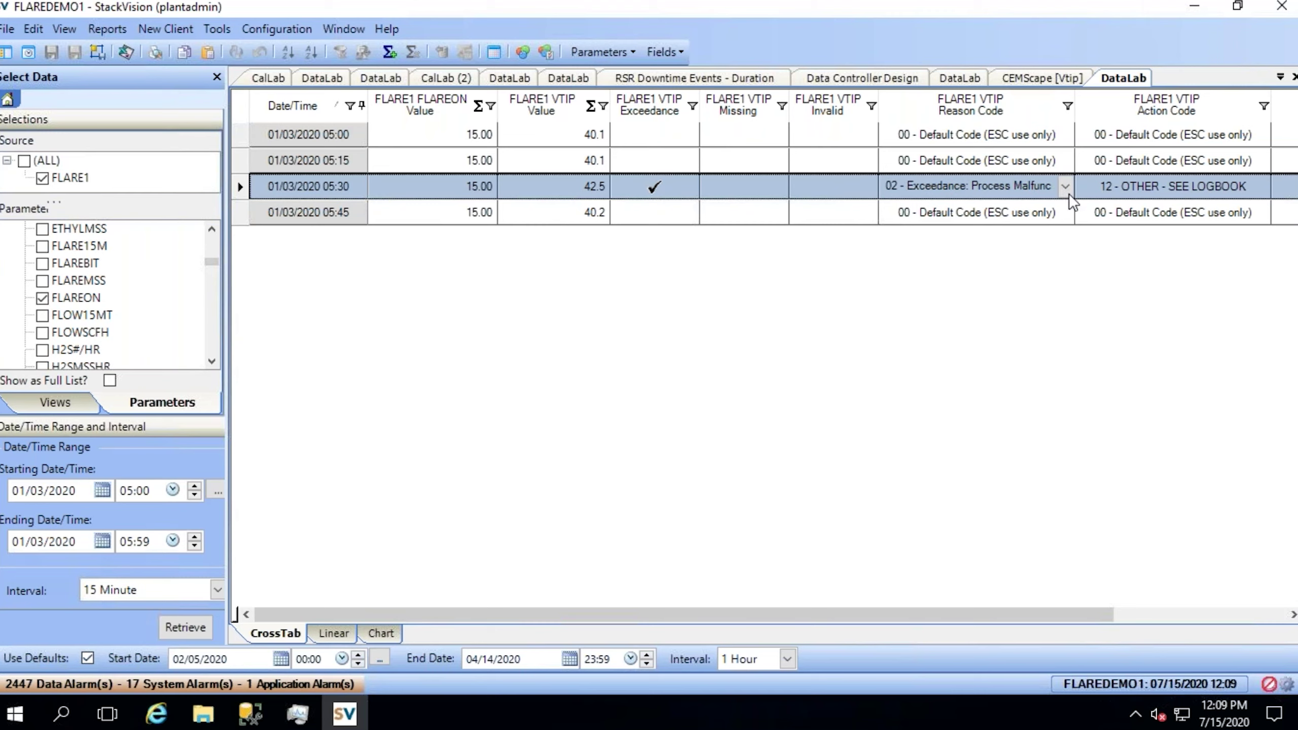
left_click(1068, 191)
left_click(1067, 191)
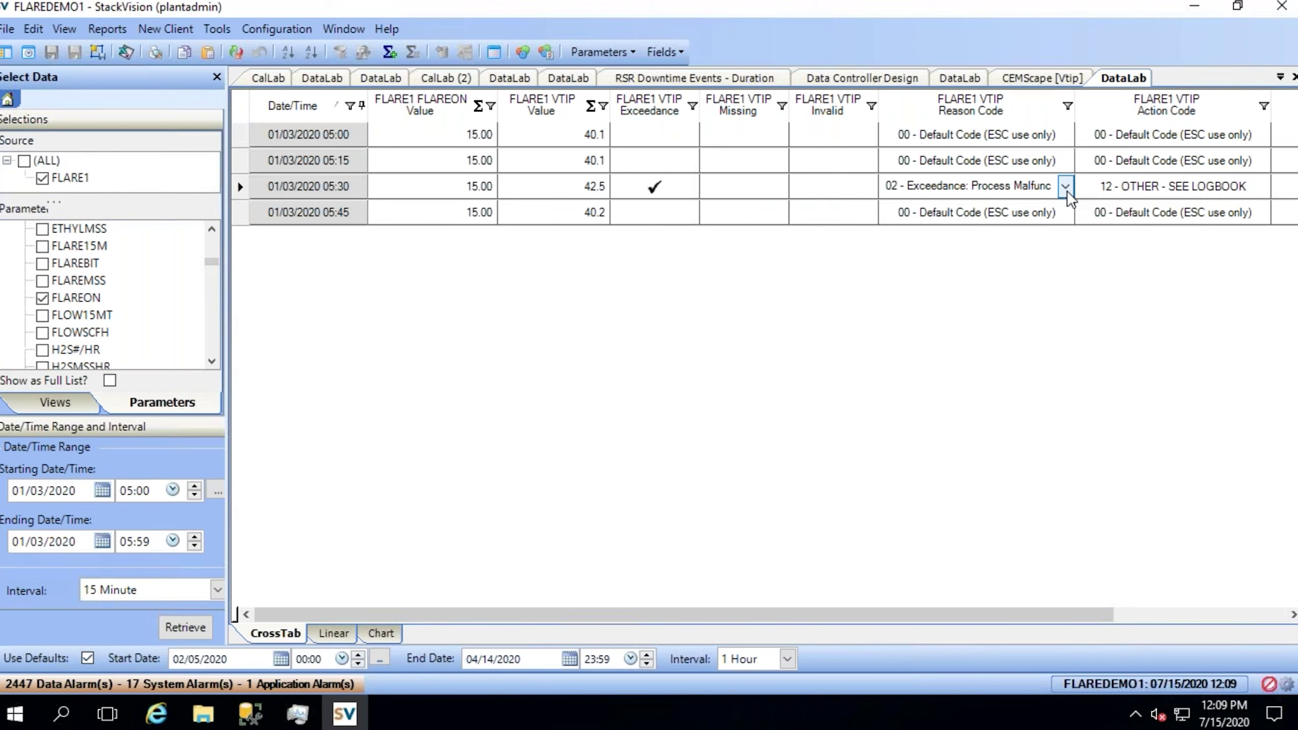
left_click(1250, 189)
left_click(1263, 188)
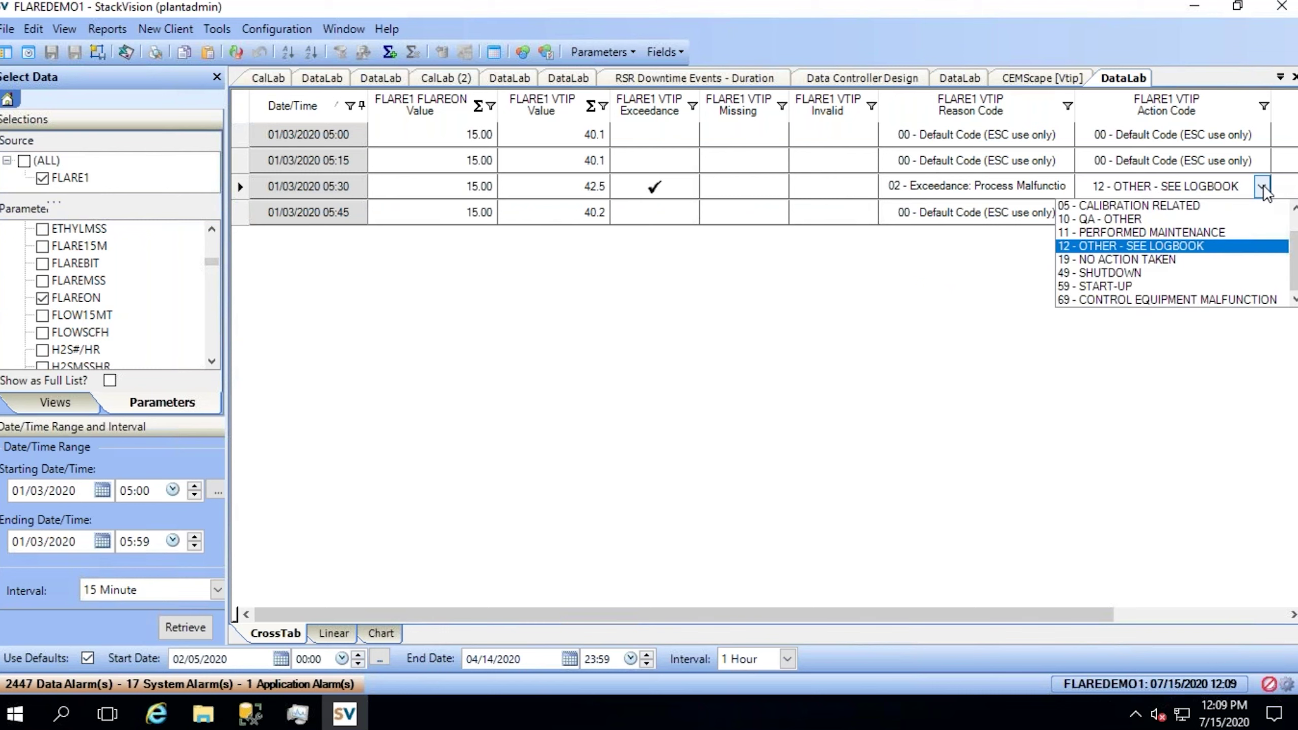
left_click(1263, 188)
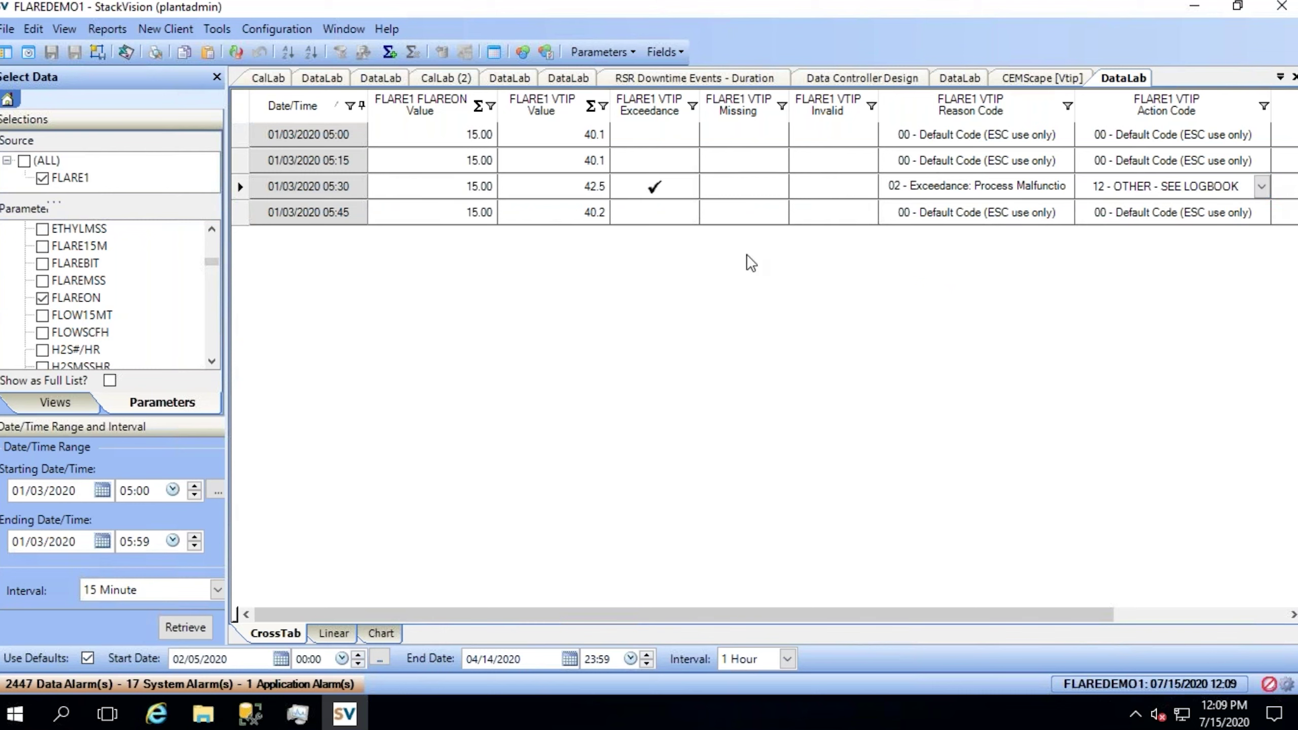
Step: Highlight the 05:30 row, inspect its VTIP comment, and select the 05:45 row
left_click(240, 188)
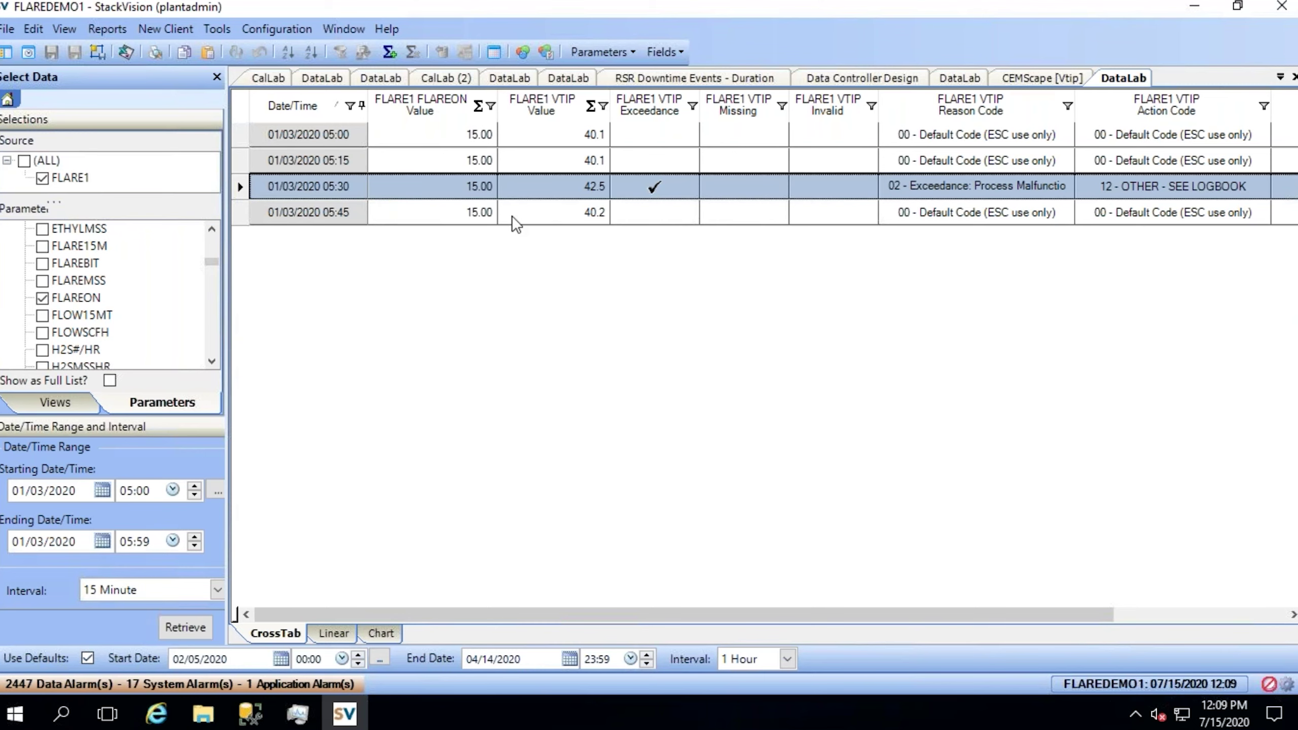
left_click_drag(866, 618, 1100, 620)
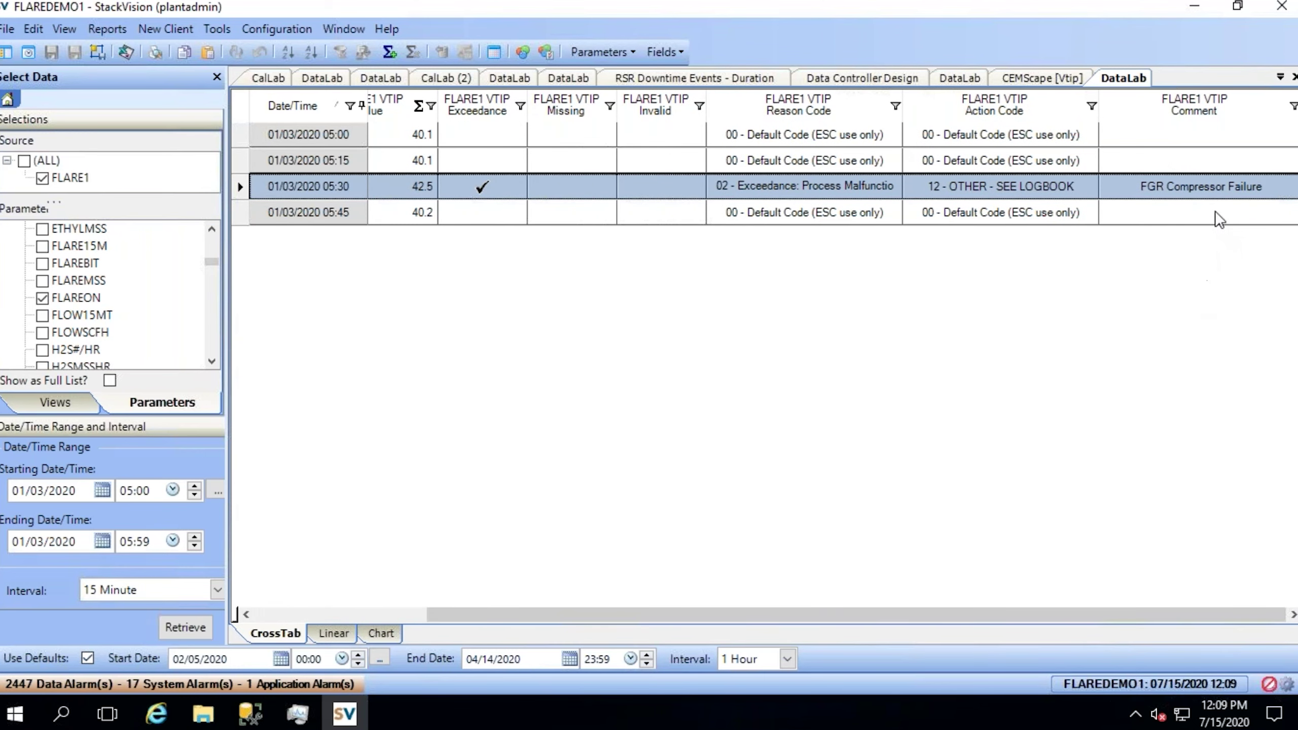
left_click(1204, 189)
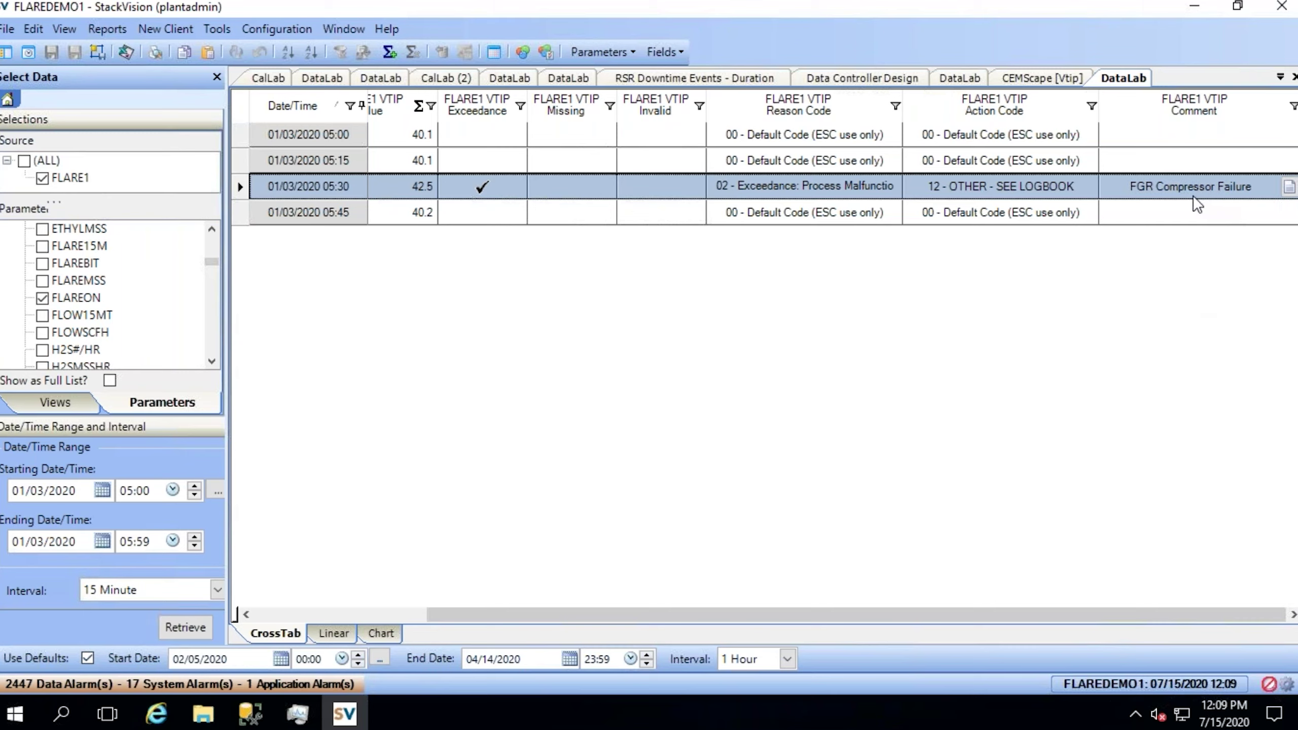
left_click(1085, 193)
left_click(1110, 187)
left_click(1169, 189)
left_click(1279, 188)
left_click(1267, 189)
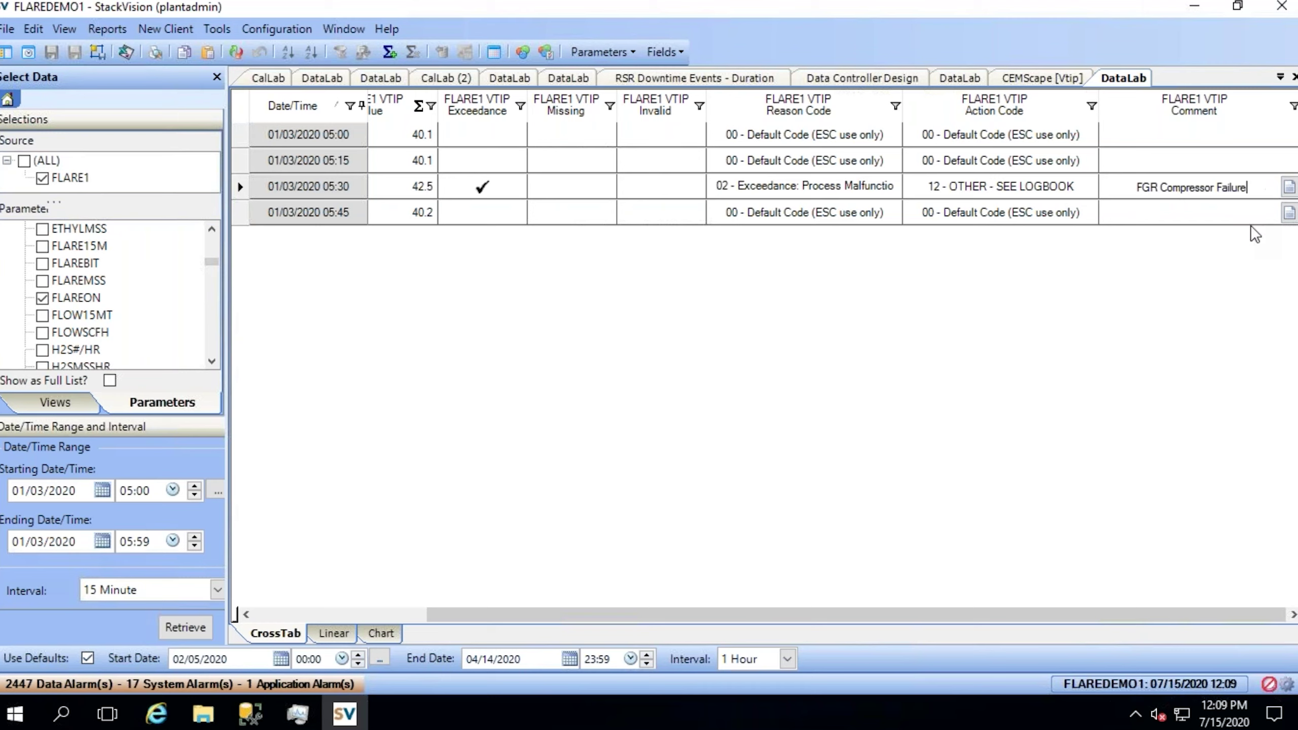
left_click(242, 219)
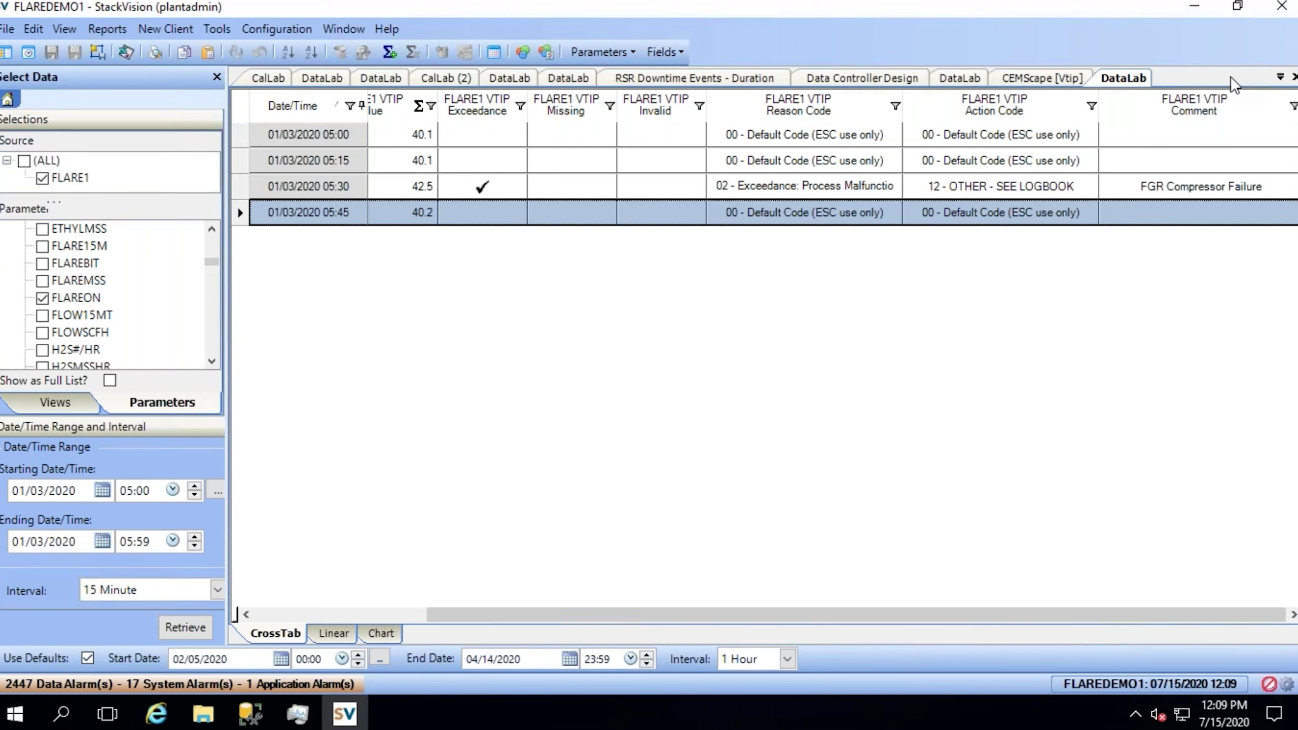
Step: View the VTIP Exceedance Events - Duration report for 01/03/2020 through 04/03/2020, enlarging the report area to read its comments and totals
left_click(1280, 77)
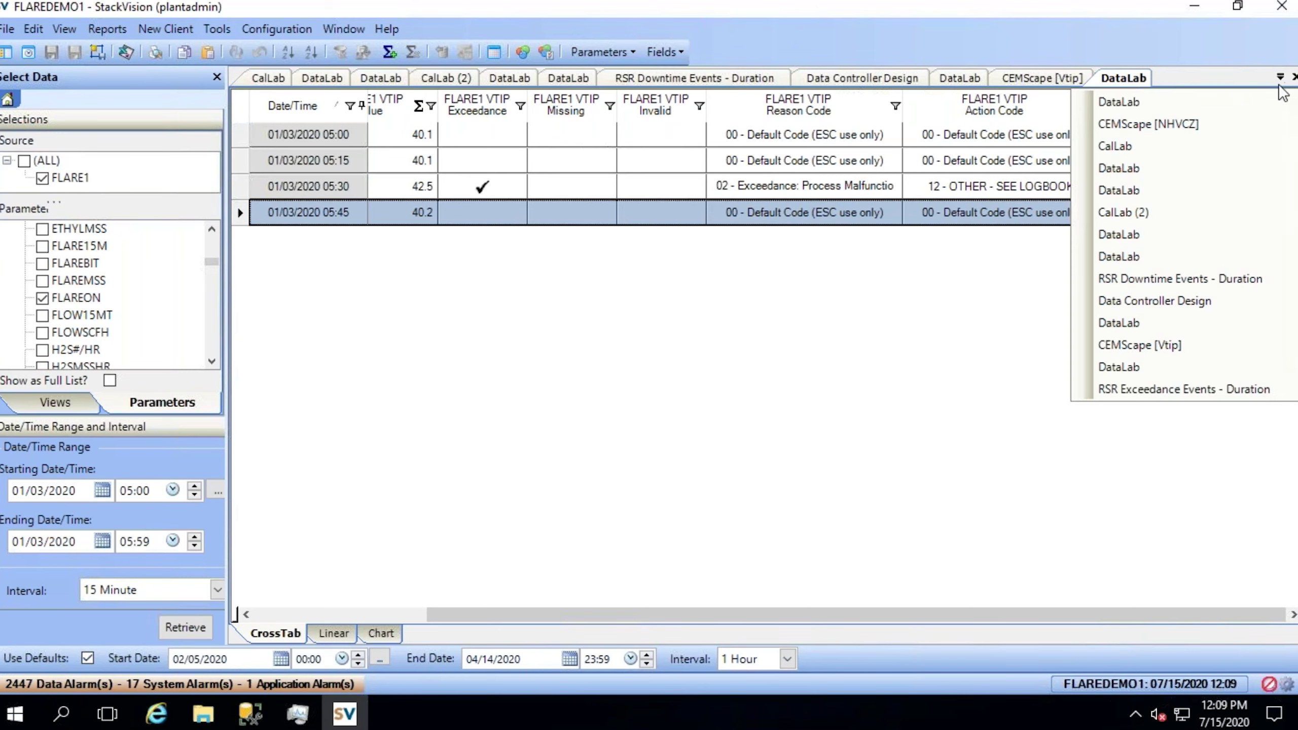
left_click(1226, 390)
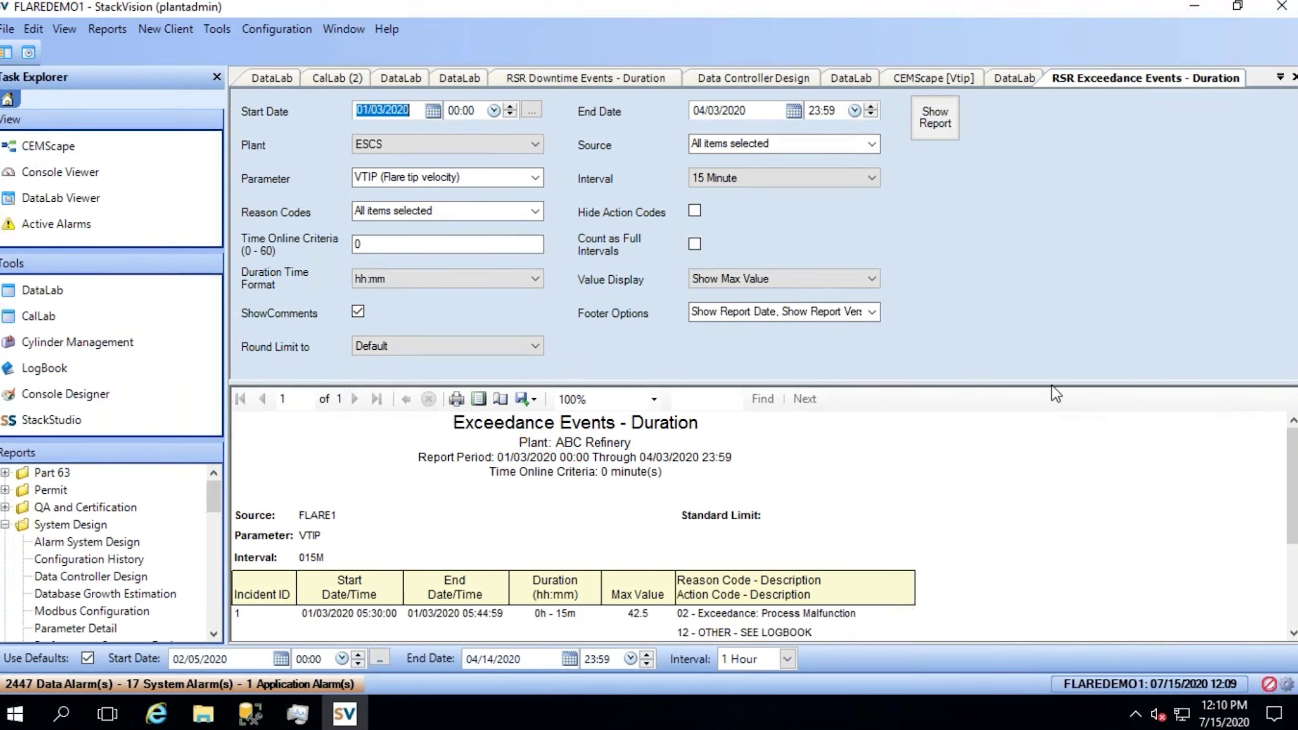
left_click_drag(1052, 385, 1046, 301)
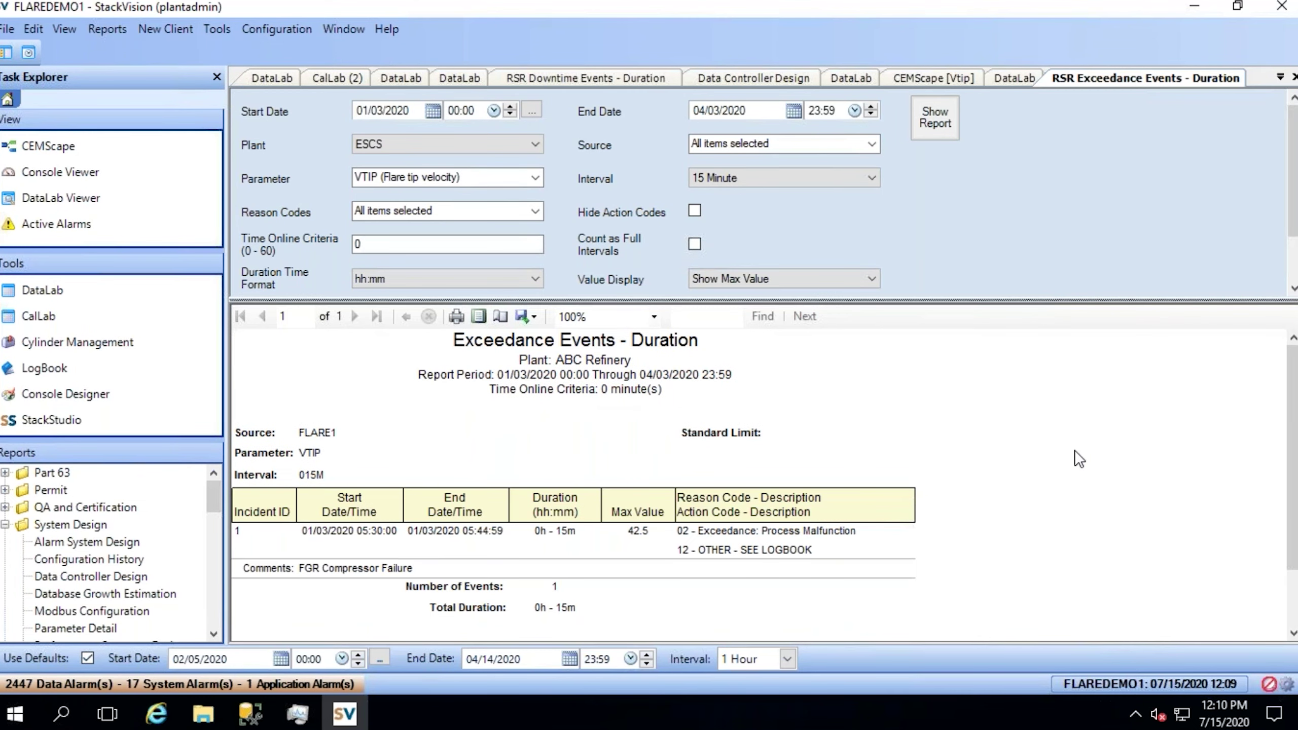
scroll(1076, 452, "down", 2)
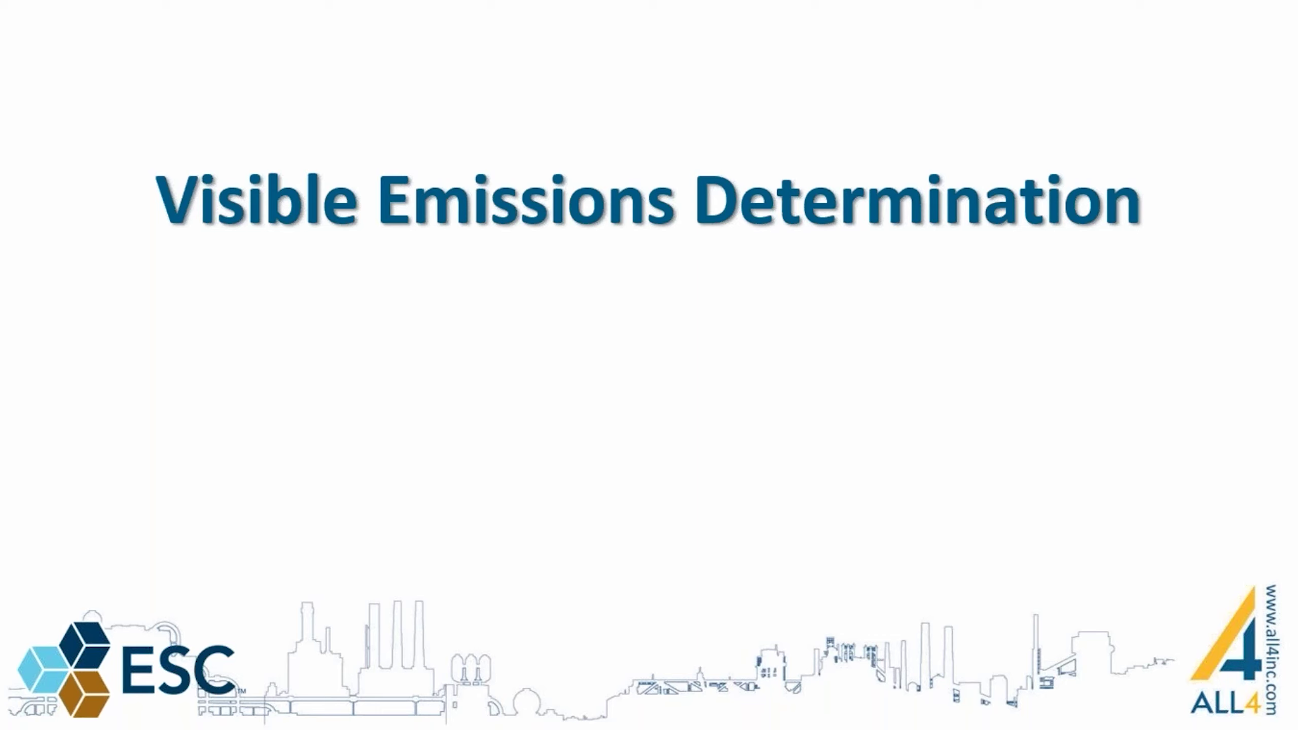
key("Right")
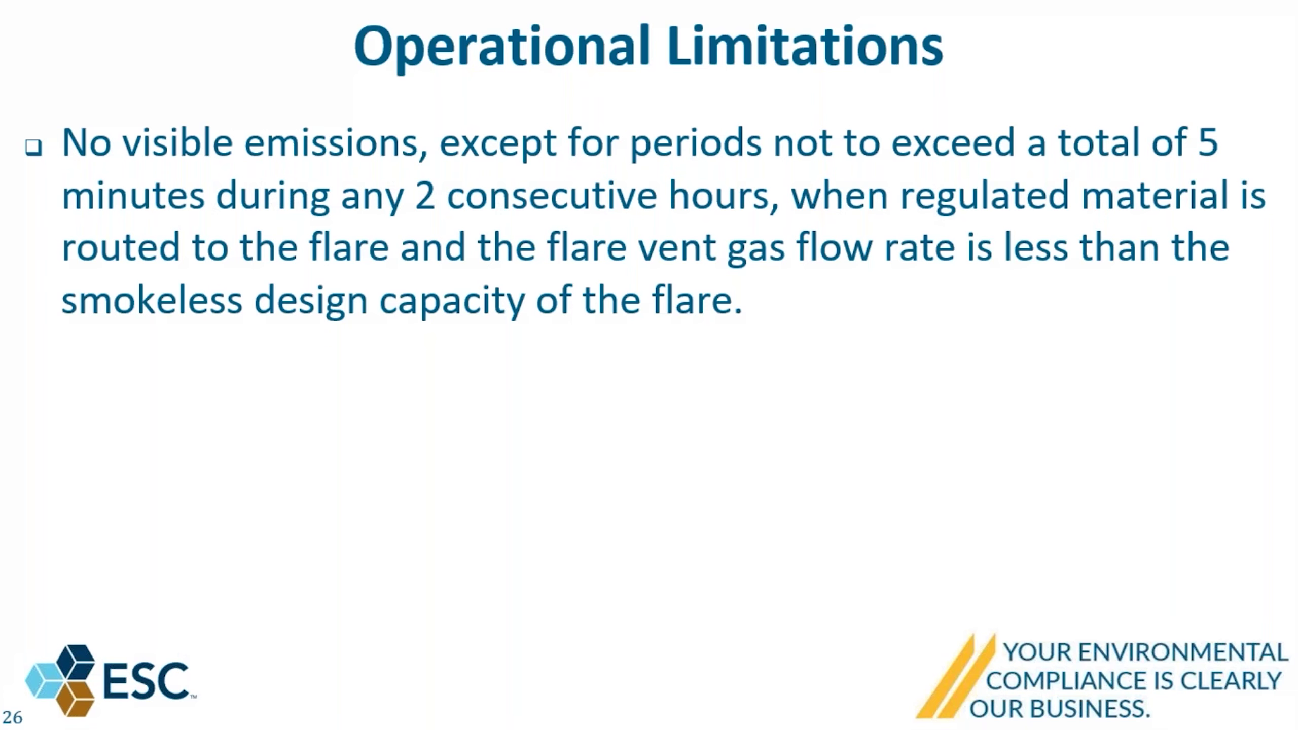